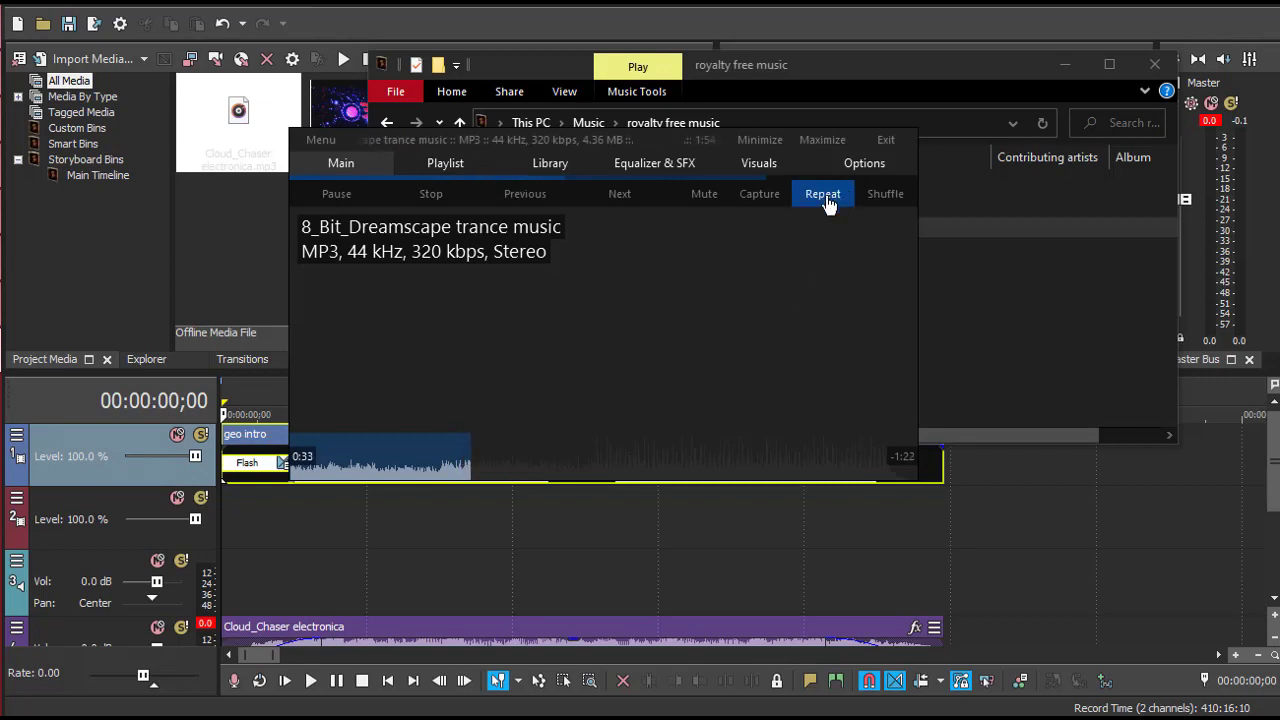
# Step: View the track's visuals in the music player, and minimise both the player and the royalty free music folder window
pyautogui.click(764, 170)
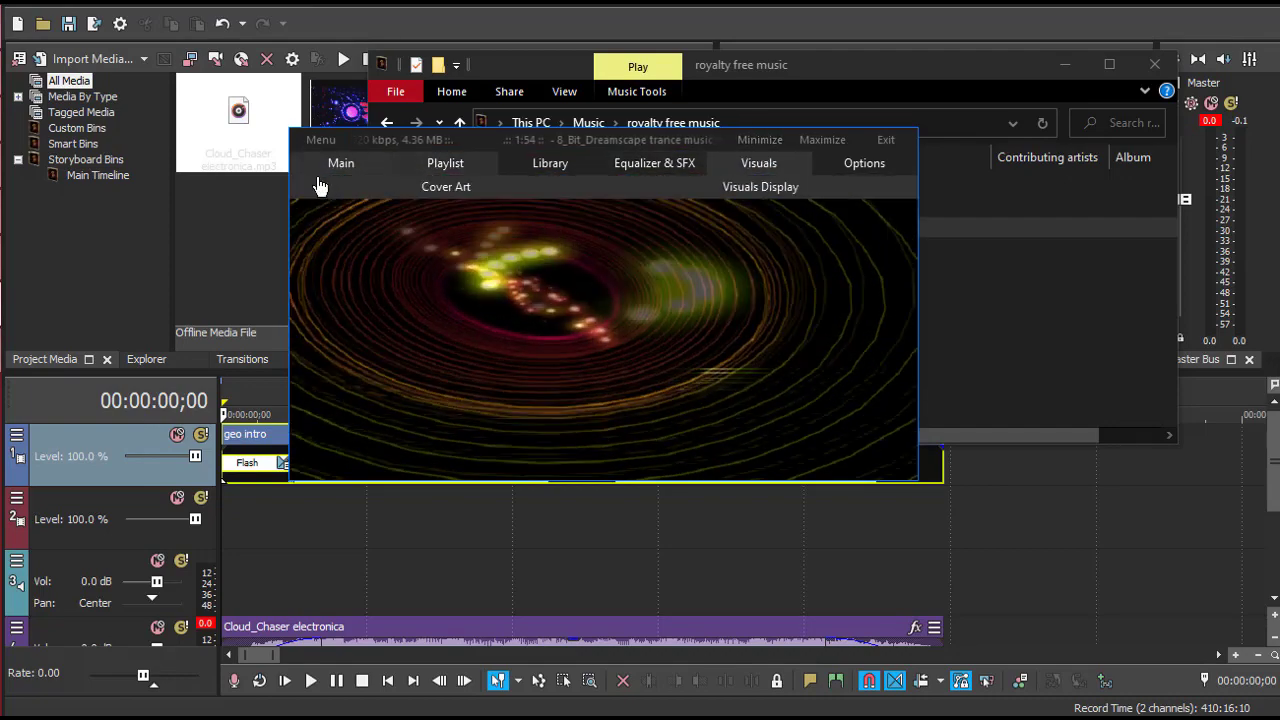
pyautogui.click(339, 165)
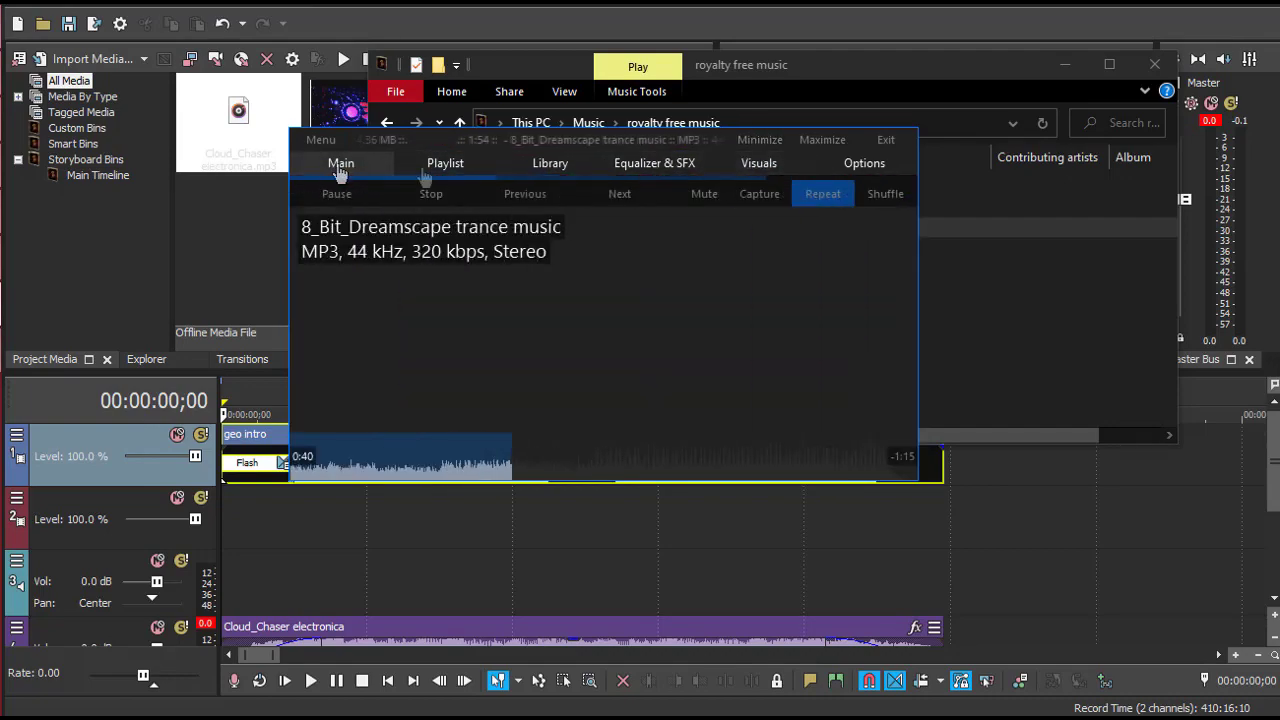
pyautogui.click(760, 141)
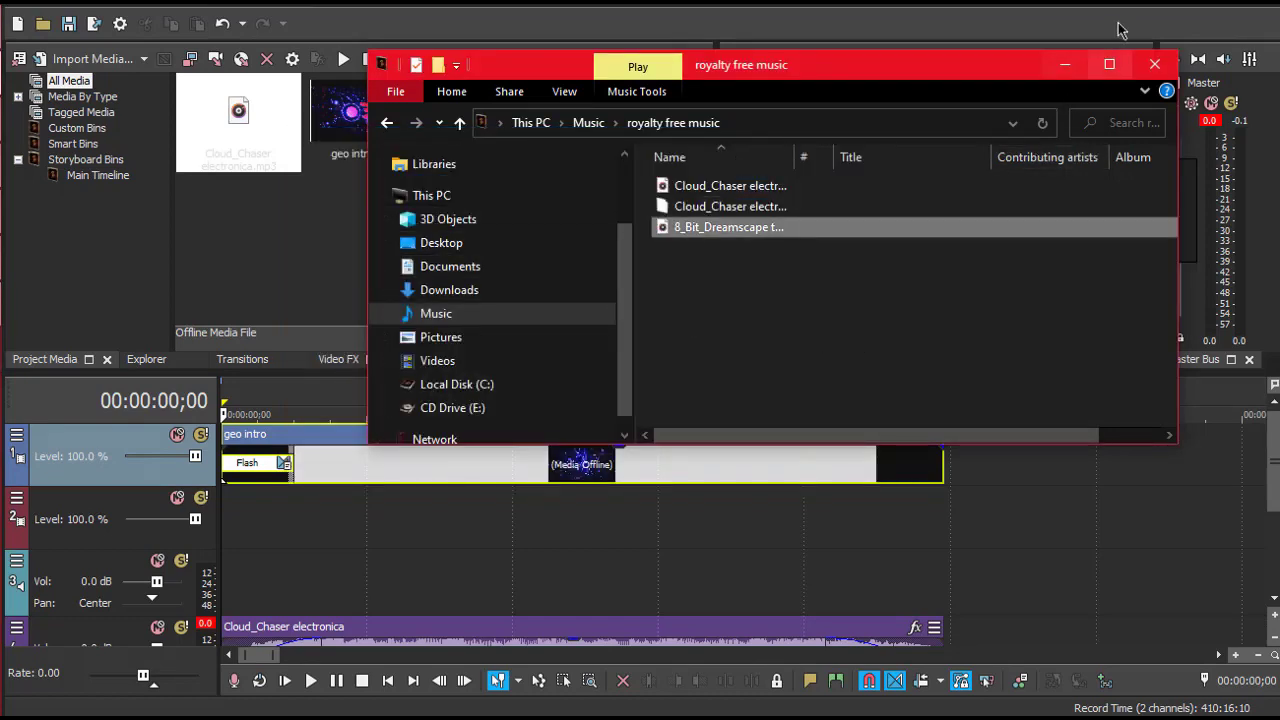
pyautogui.click(1065, 64)
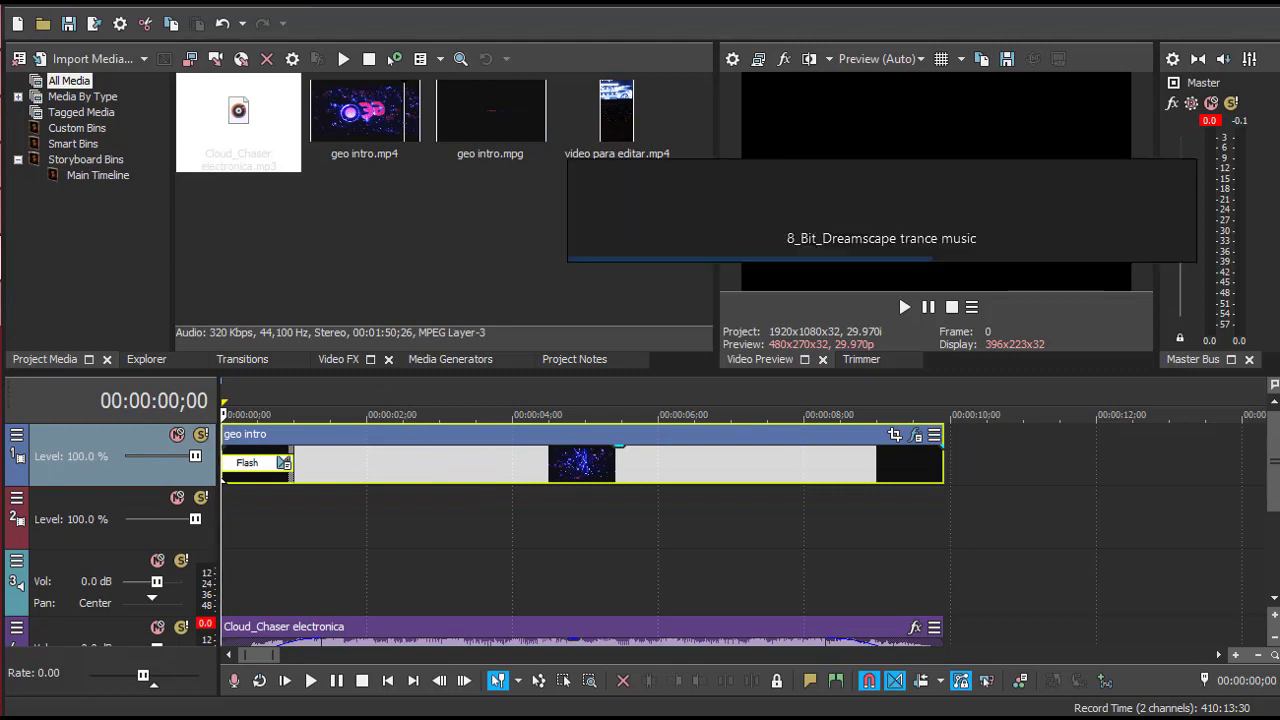
# Step: Resume the 8_Bit_Dreamscape track in the compact player at 30% volume, and restore the full player window
pyautogui.moveTo(890, 205)
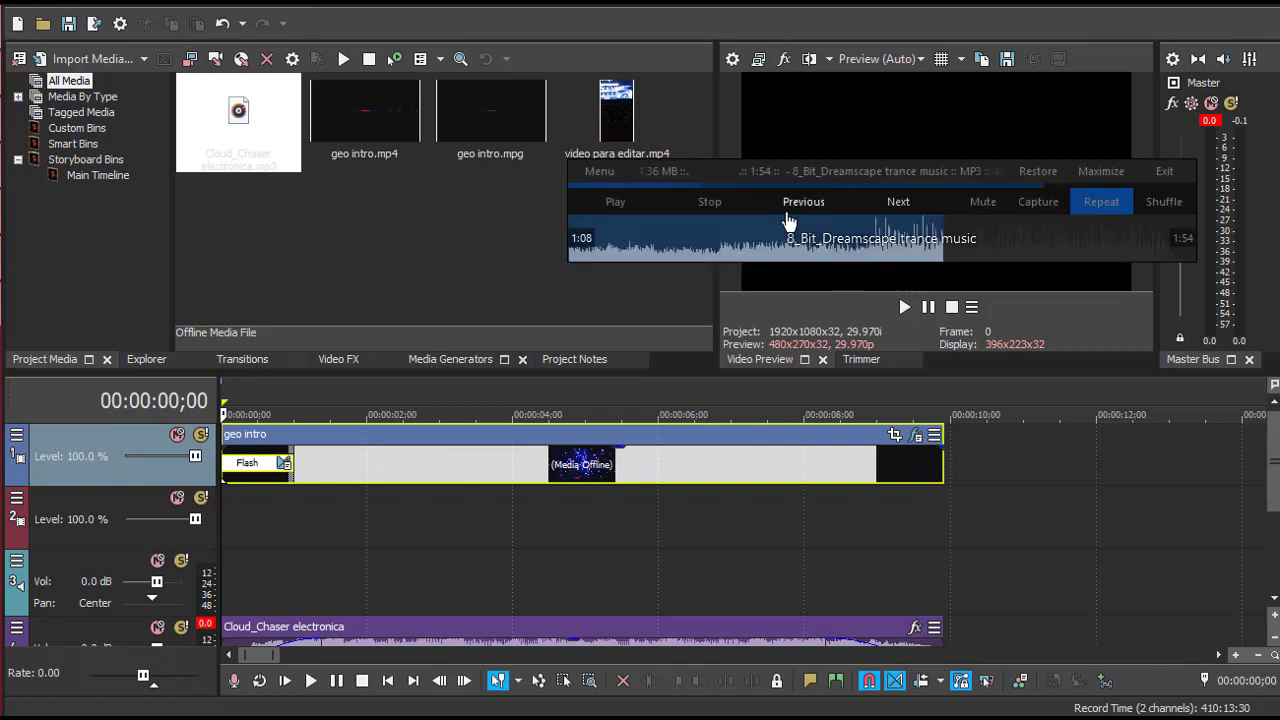
pyautogui.click(615, 201)
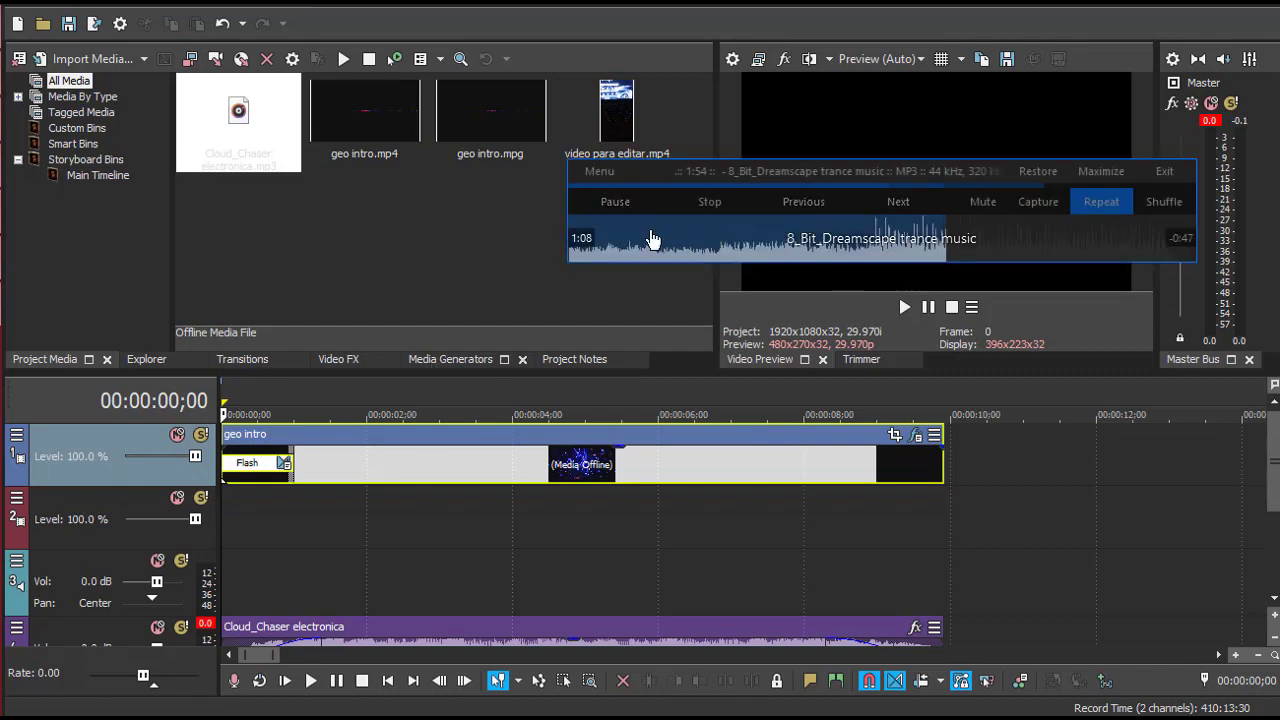
pyautogui.scroll(-8, 652, 240)
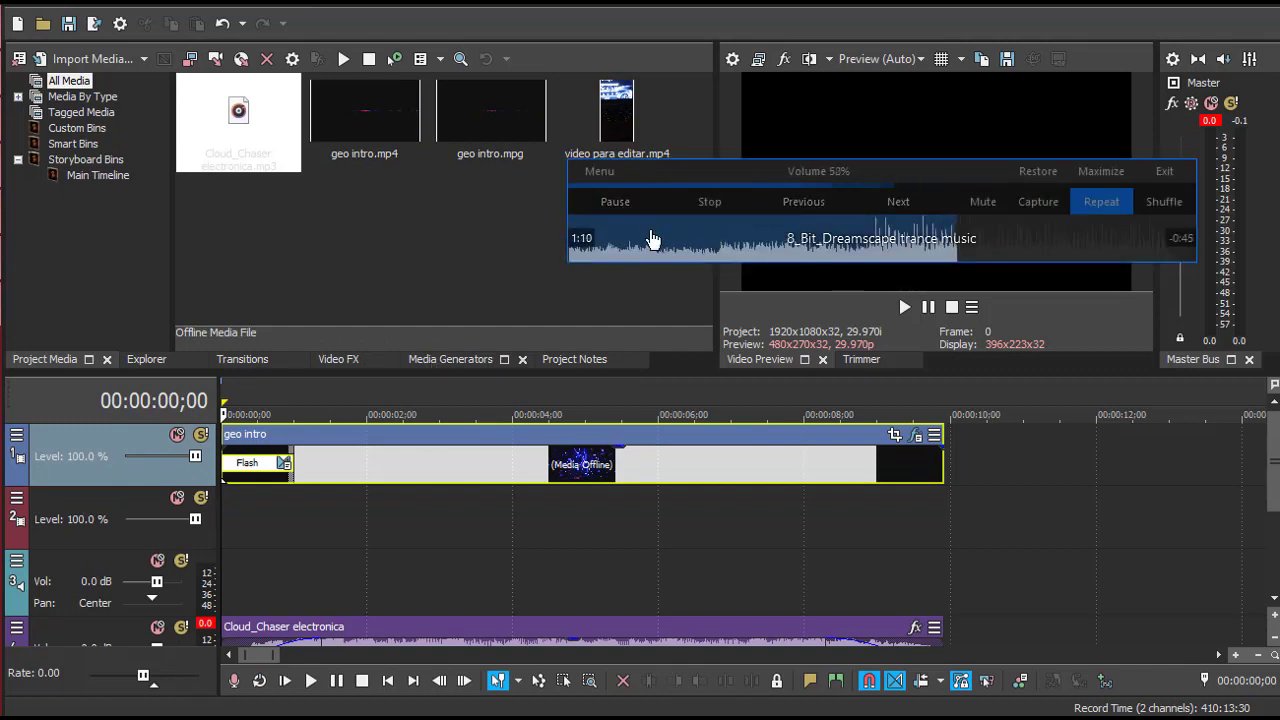
pyautogui.scroll(-4, 652, 240)
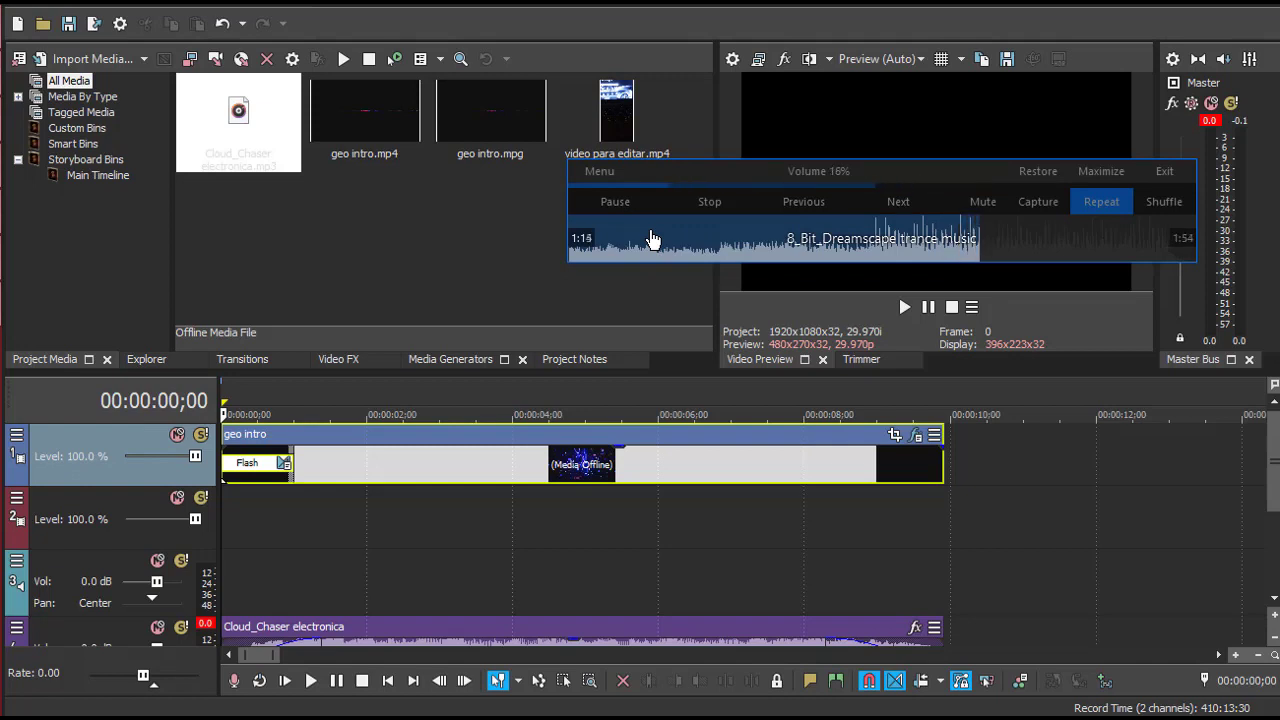
pyautogui.scroll(-1, 652, 240)
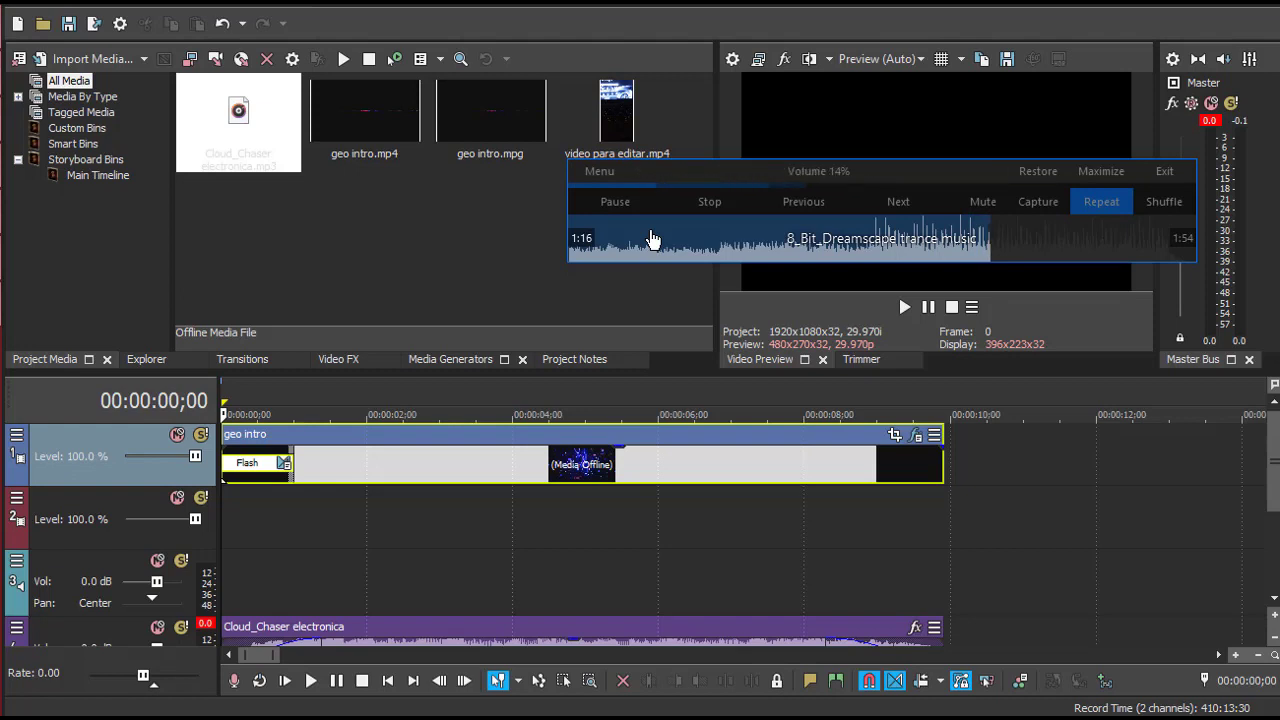
pyautogui.scroll(2, 652, 240)
pyautogui.scroll(2, 652, 240)
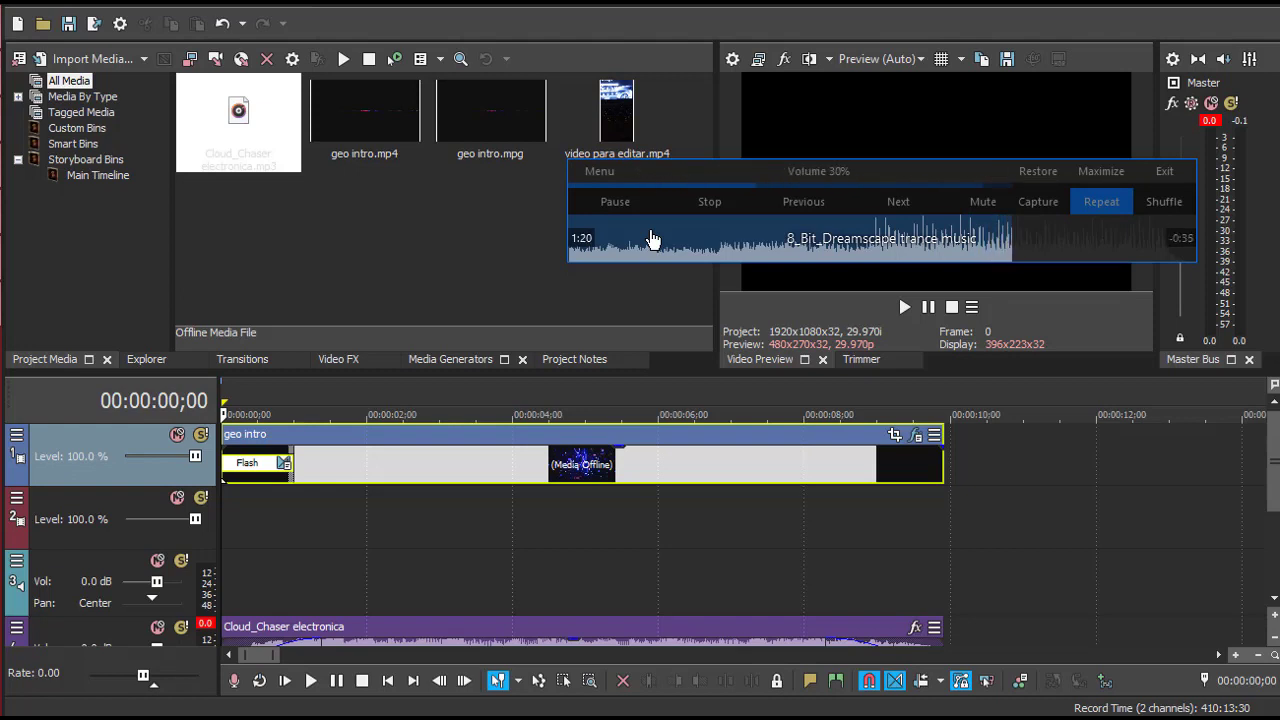
pyautogui.click(1022, 172)
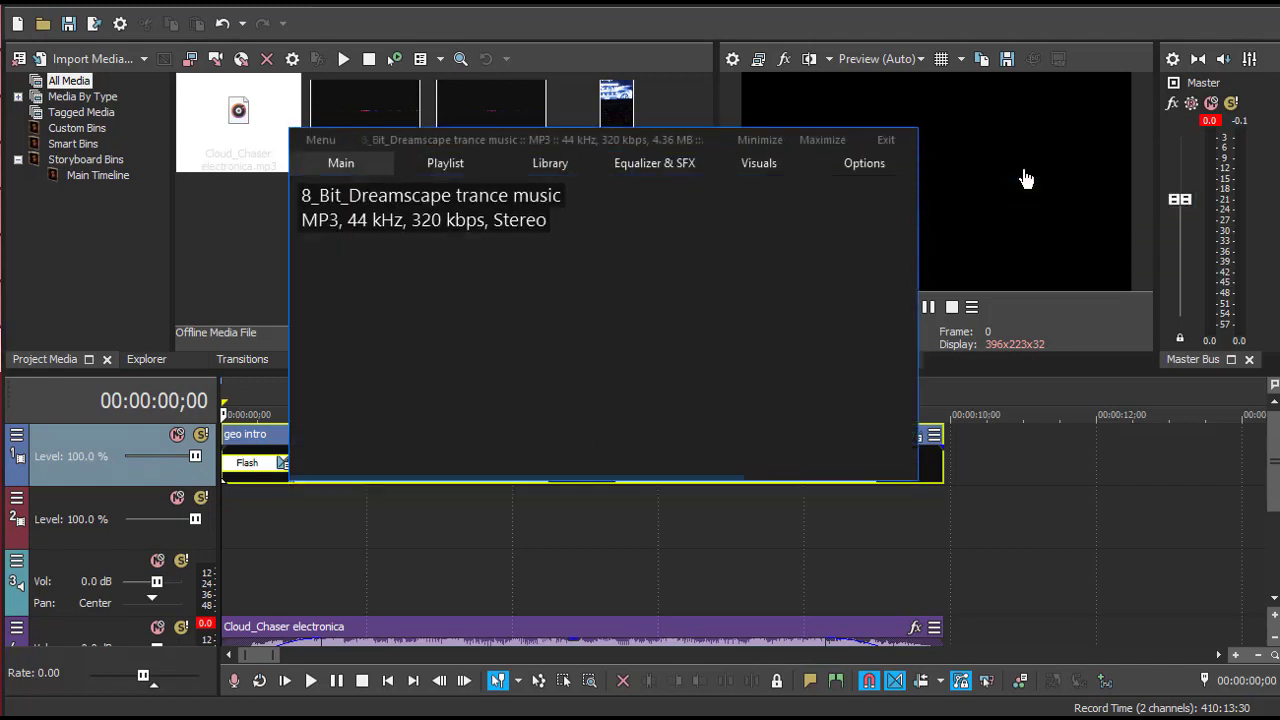
# Step: Switch to VEGAS Pro, place geo intro.mp4 at the start of the empty second video track, and delete that clip again
pyautogui.click(237, 235)
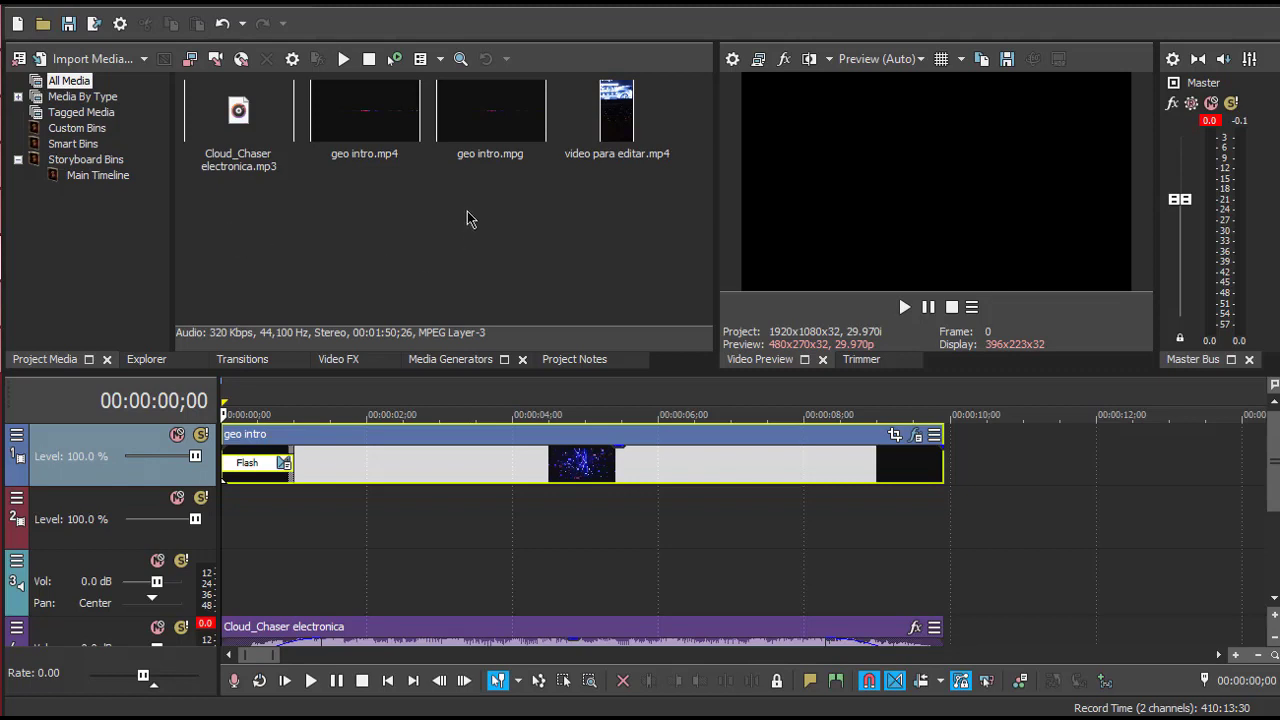
pyautogui.click(470, 122)
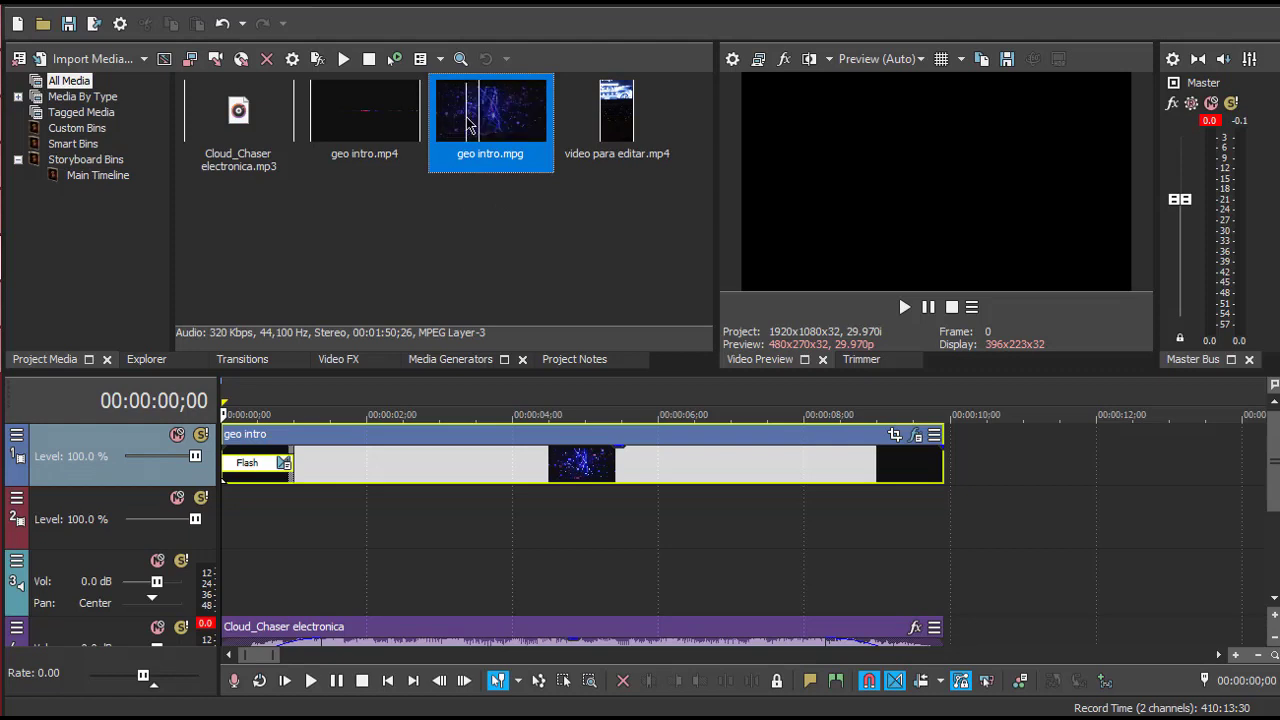
pyautogui.moveTo(358, 112); pyautogui.dragTo(233, 523)
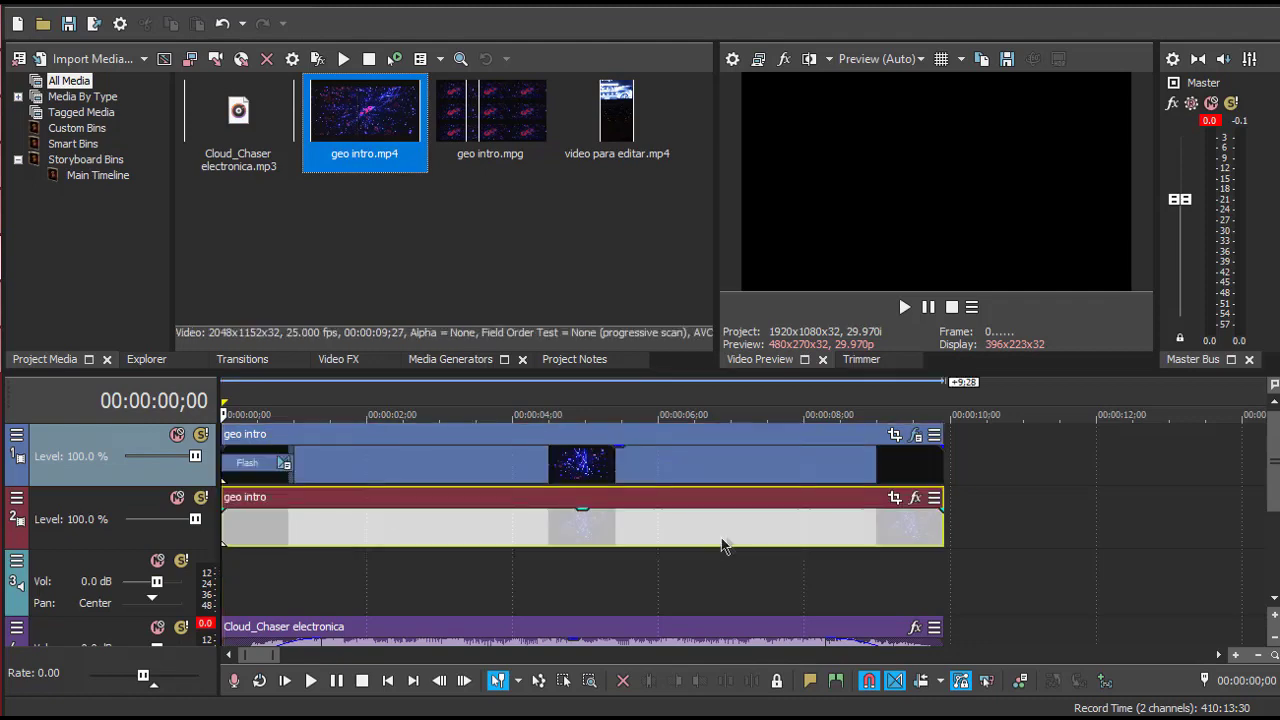
pyautogui.rightClick(706, 537)
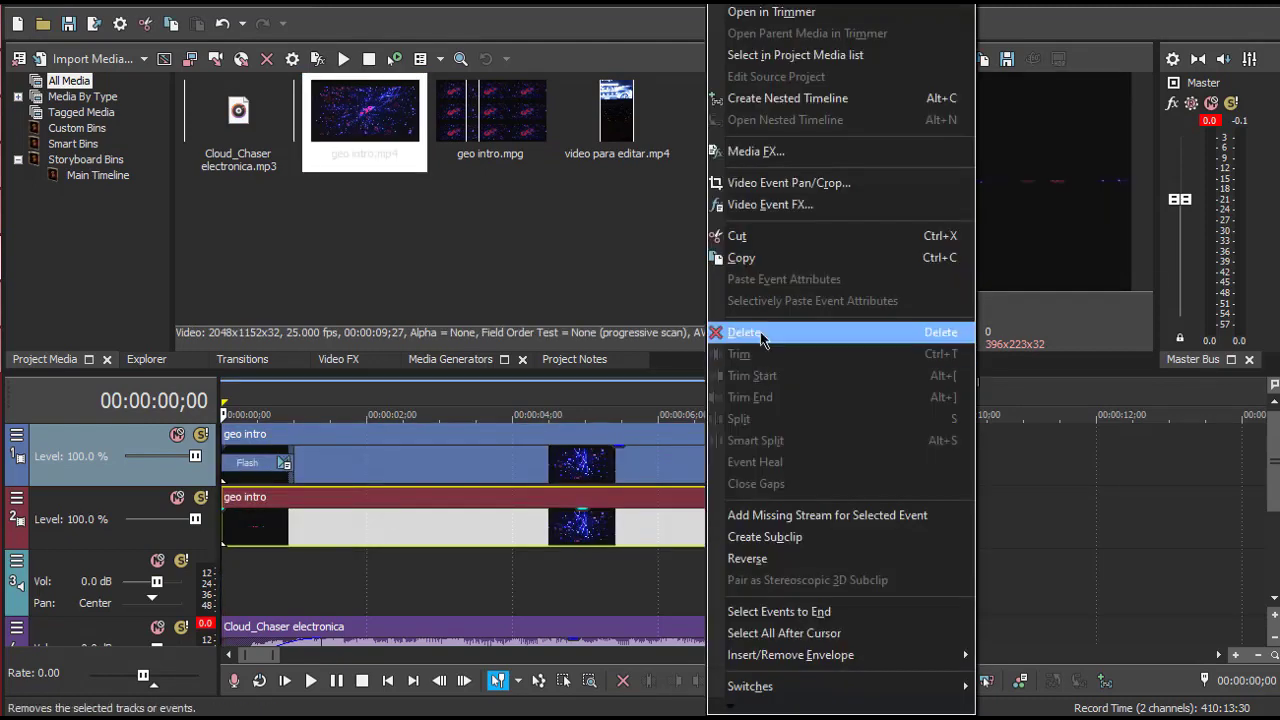
pyautogui.click(722, 331)
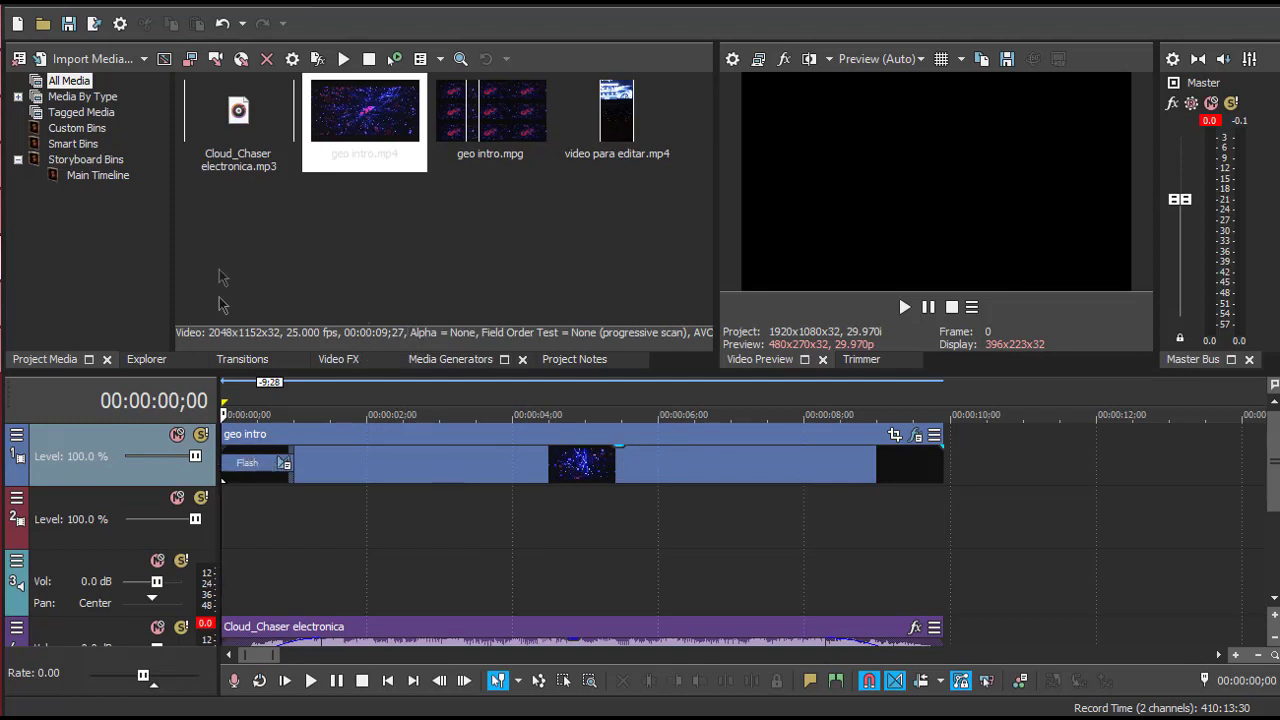
# Step: Try a short fade-out at the end of the geo intro clip on track 1, and play the timeline to check it
pyautogui.click(232, 360)
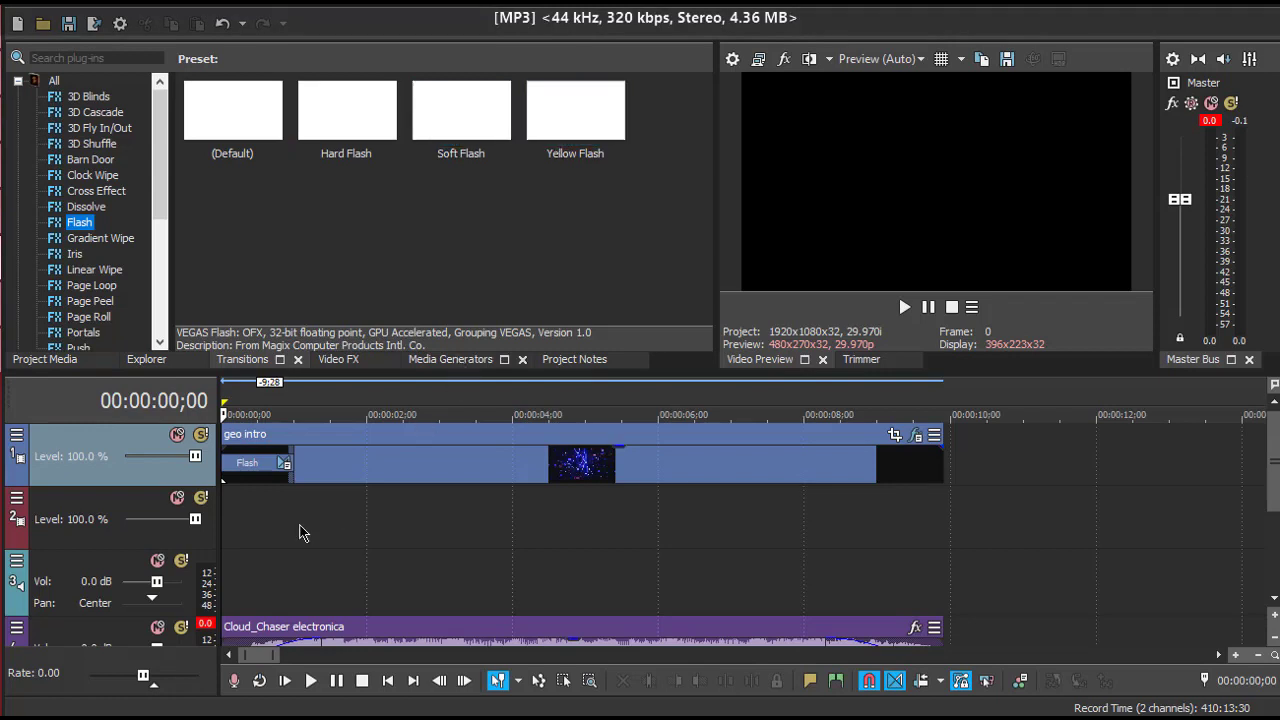
pyautogui.moveTo(249, 464); pyautogui.dragTo(250, 464)
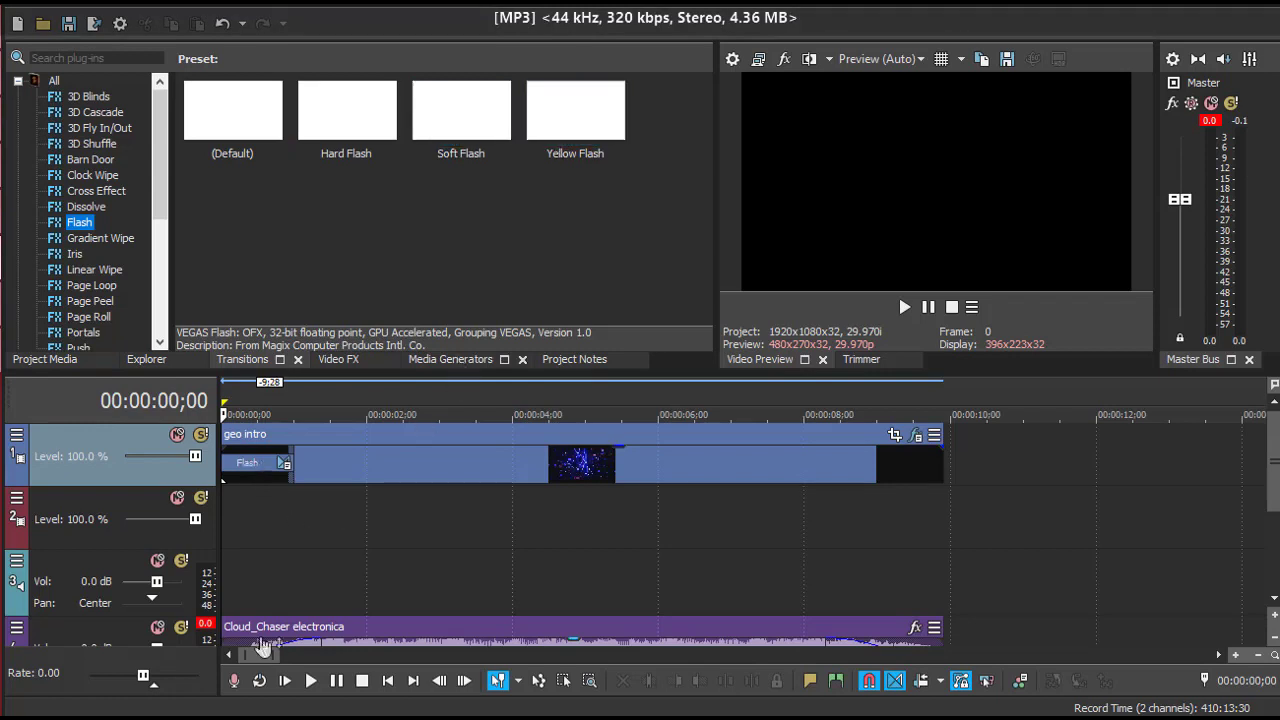
pyautogui.click(945, 449)
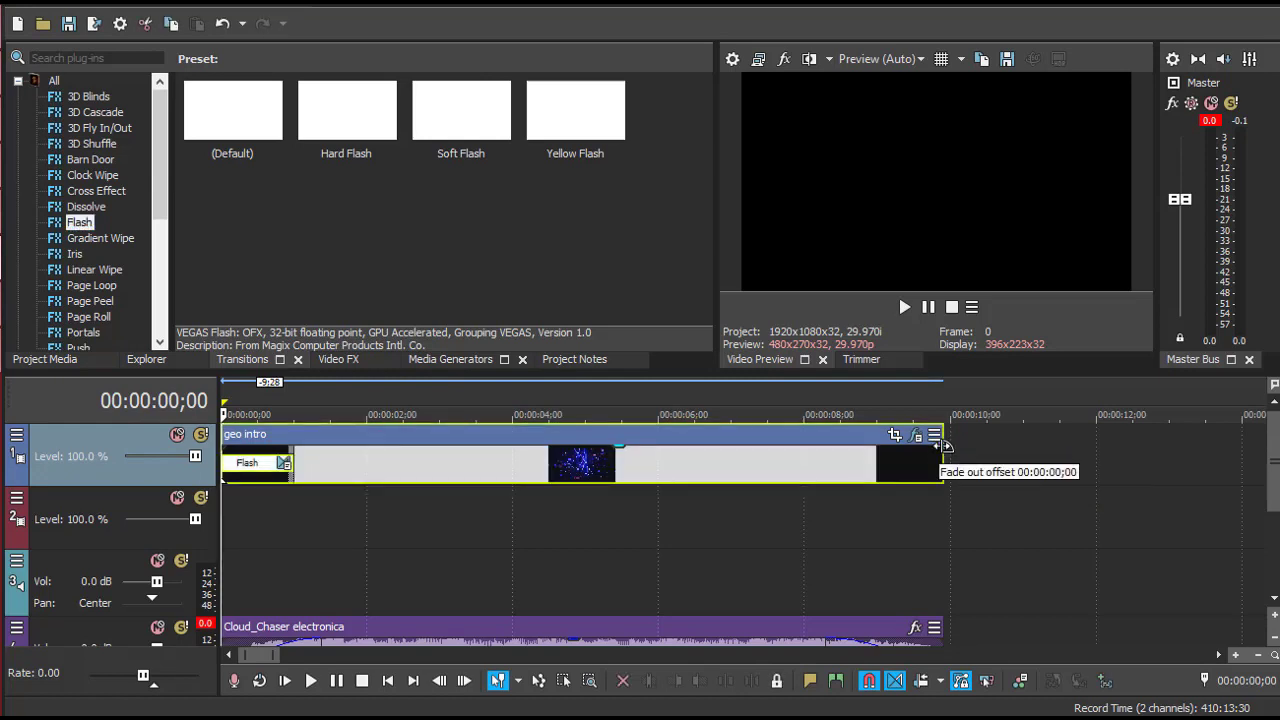
pyautogui.moveTo(945, 446)
pyautogui.mouseDown()
pyautogui.moveTo(862, 457)
pyautogui.moveTo(945, 456)
pyautogui.mouseUp()
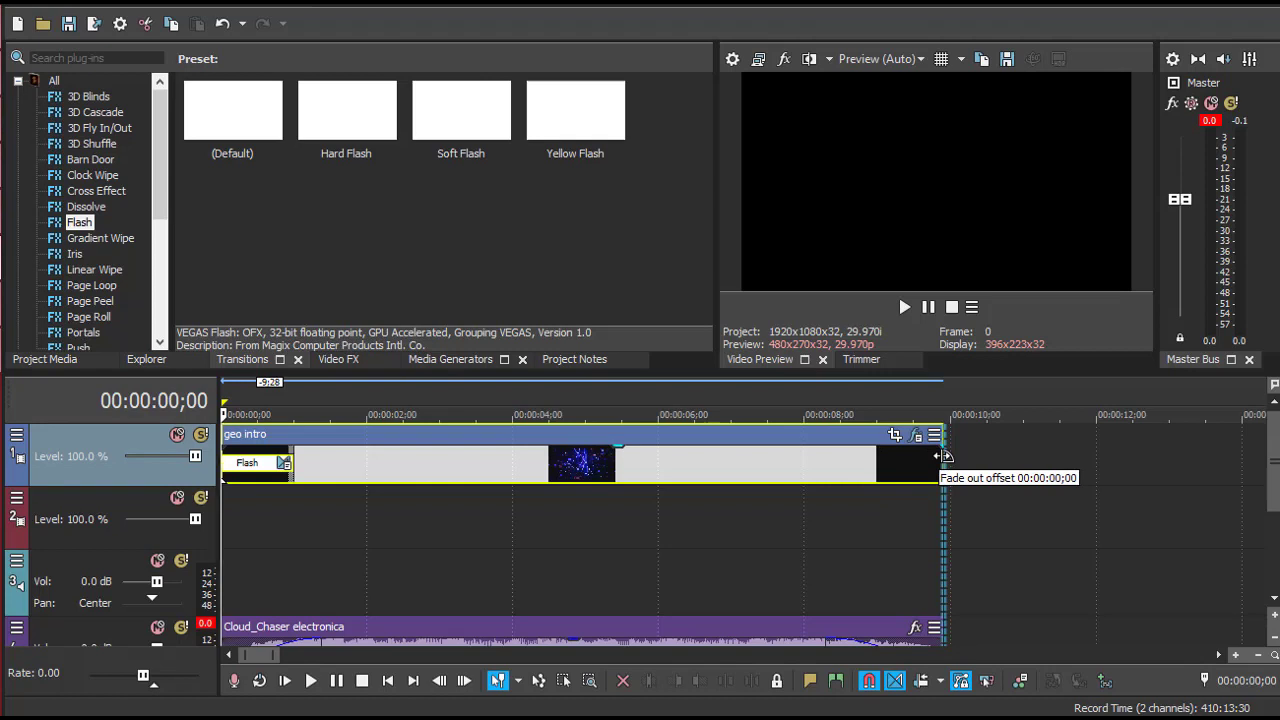
pyautogui.moveTo(945, 456)
pyautogui.mouseDown()
pyautogui.moveTo(913, 457)
pyautogui.moveTo(924, 457)
pyautogui.mouseUp()
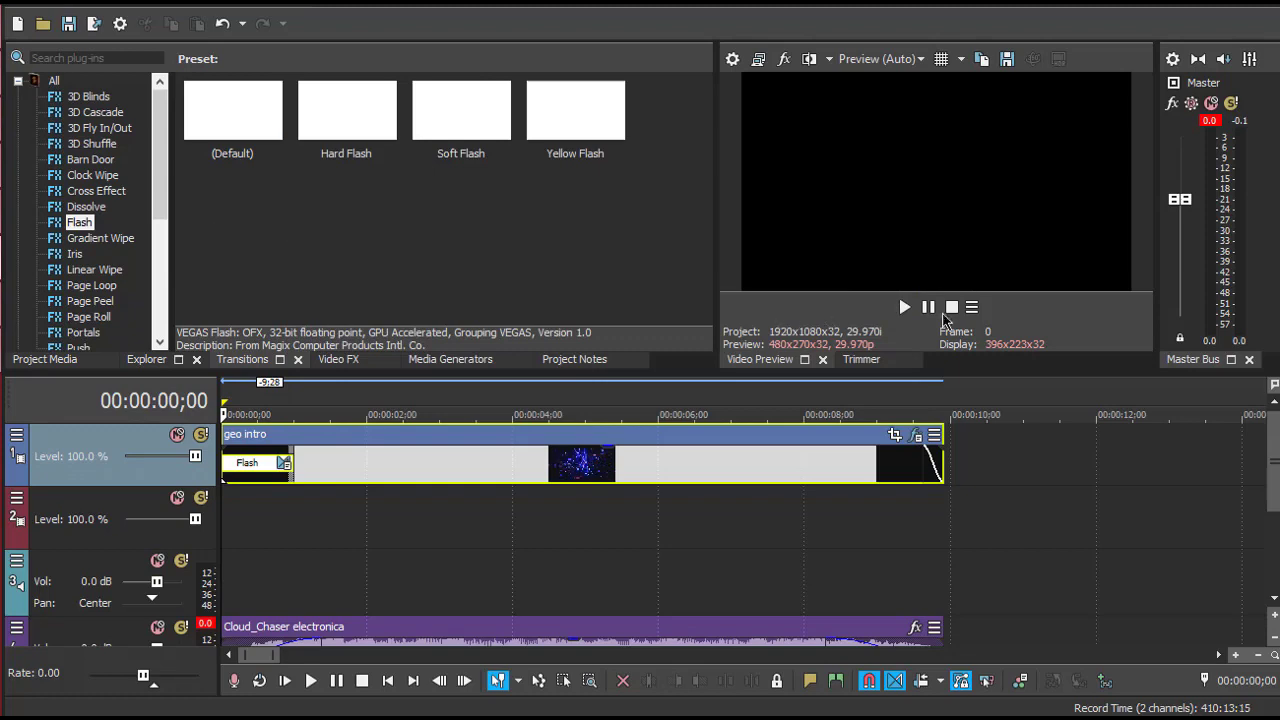
pyautogui.click(903, 309)
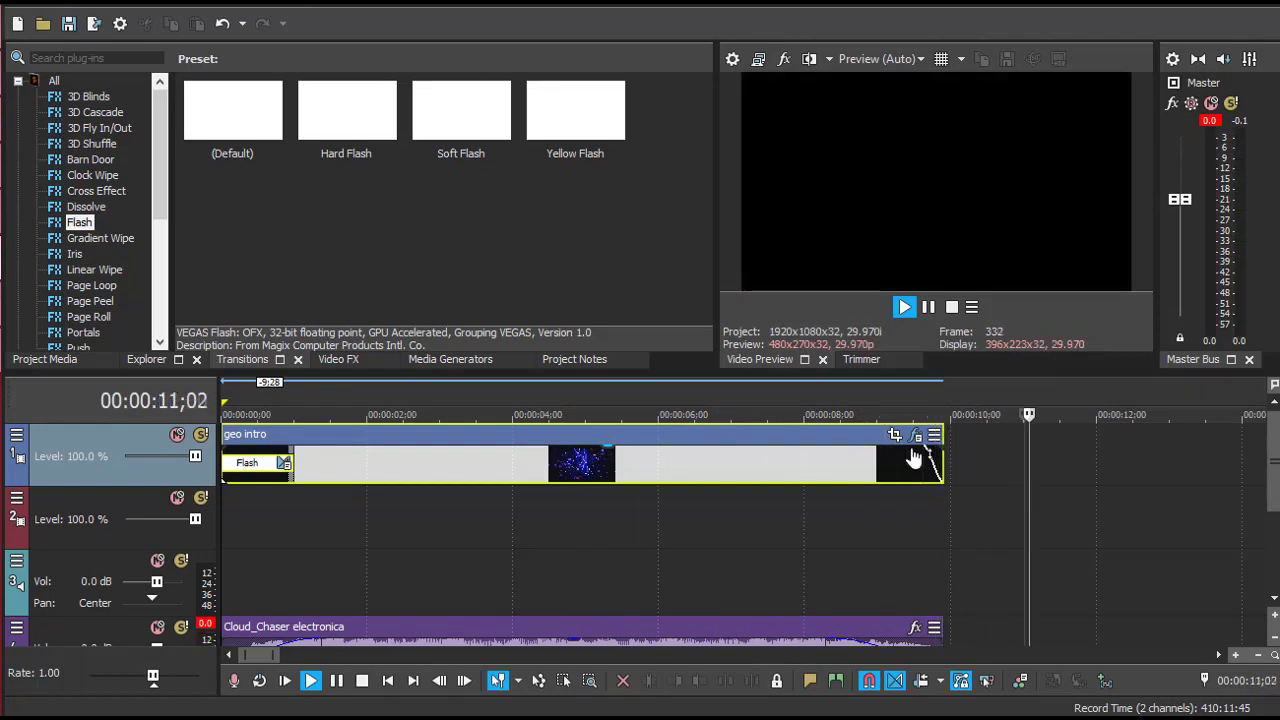
pyautogui.click(952, 308)
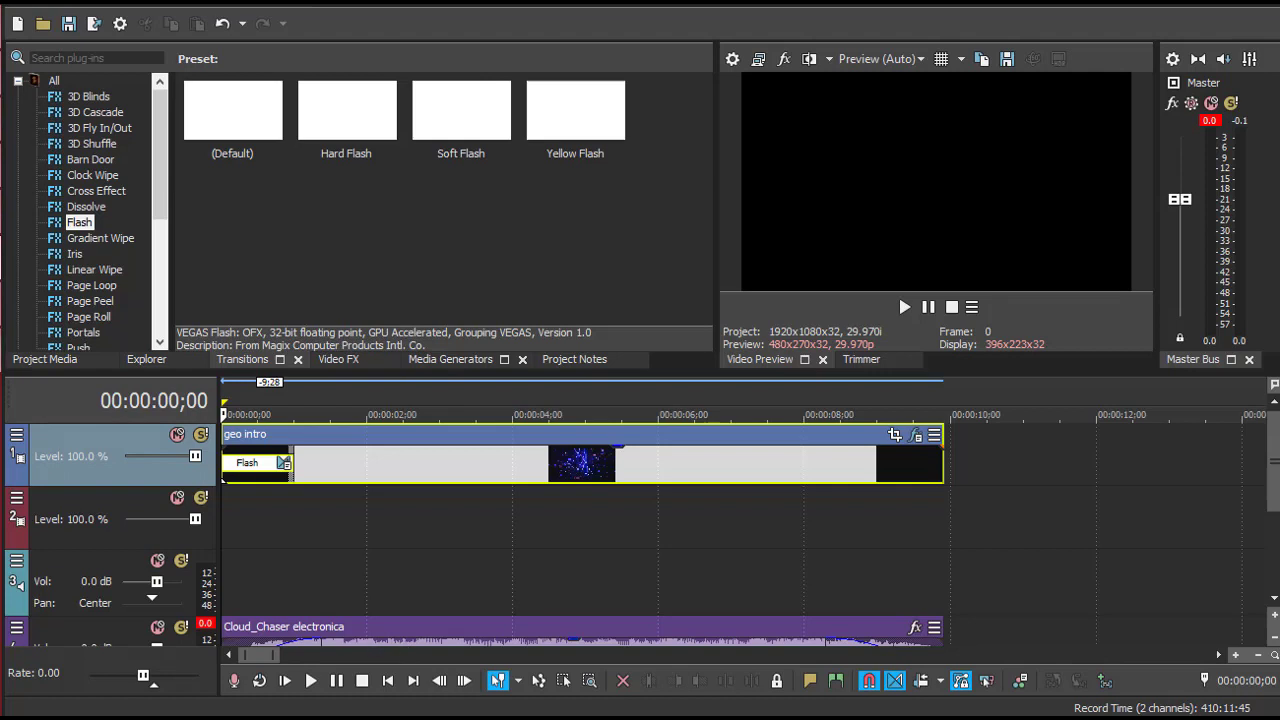
# Step: Switch to the music player, resume the 8_Bit_Dreamscape track with its sound muted, and return to VEGAS Pro
pyautogui.hotkey('alt', 'Tab')
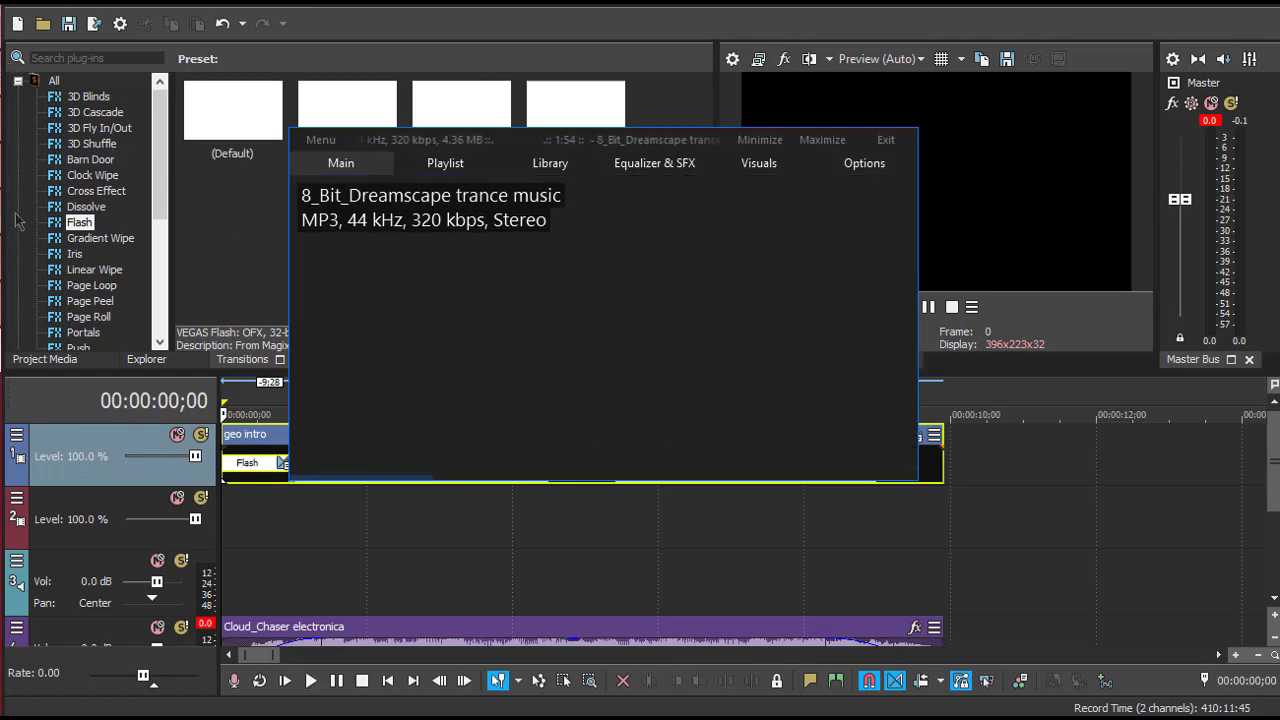
pyautogui.moveTo(615, 378)
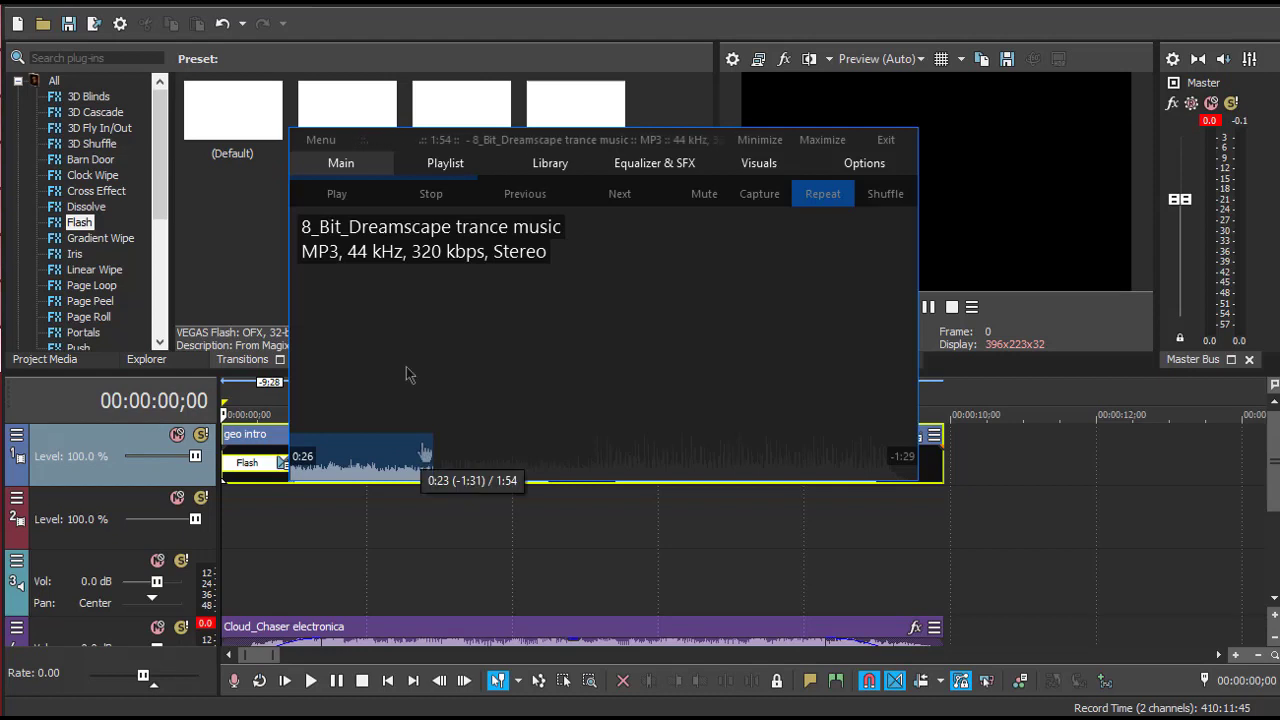
pyautogui.click(335, 197)
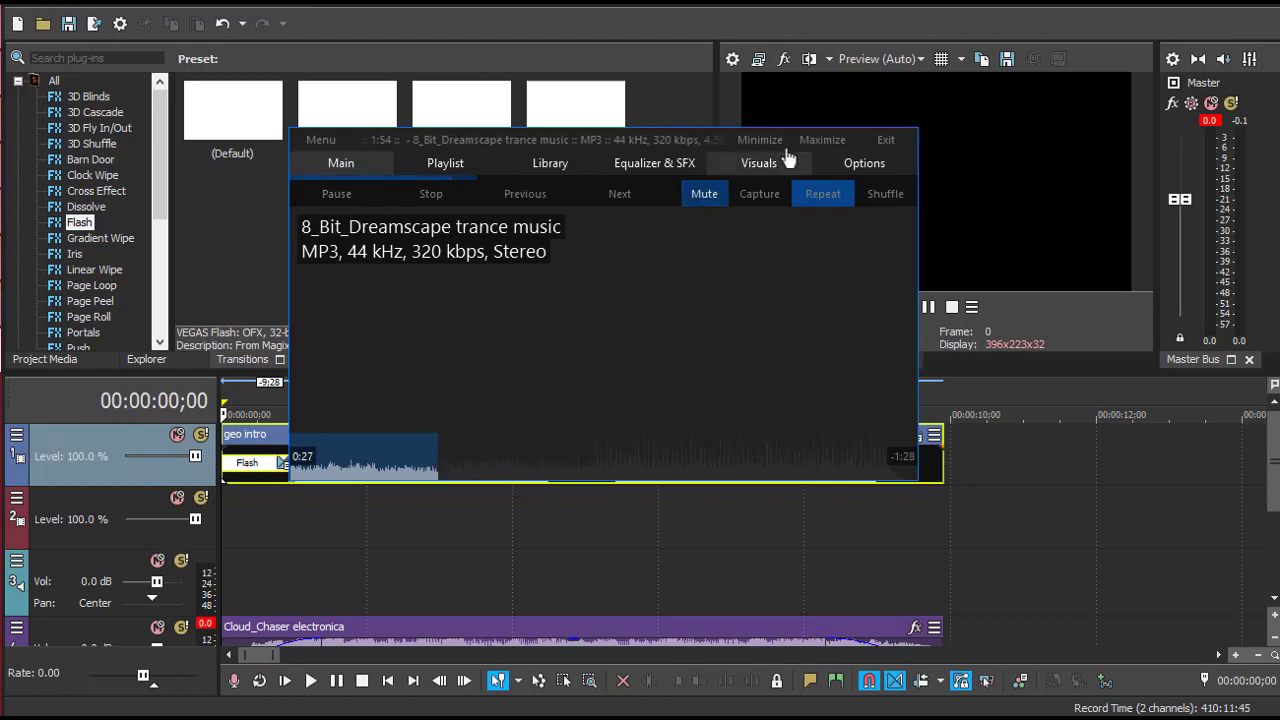
pyautogui.click(240, 240)
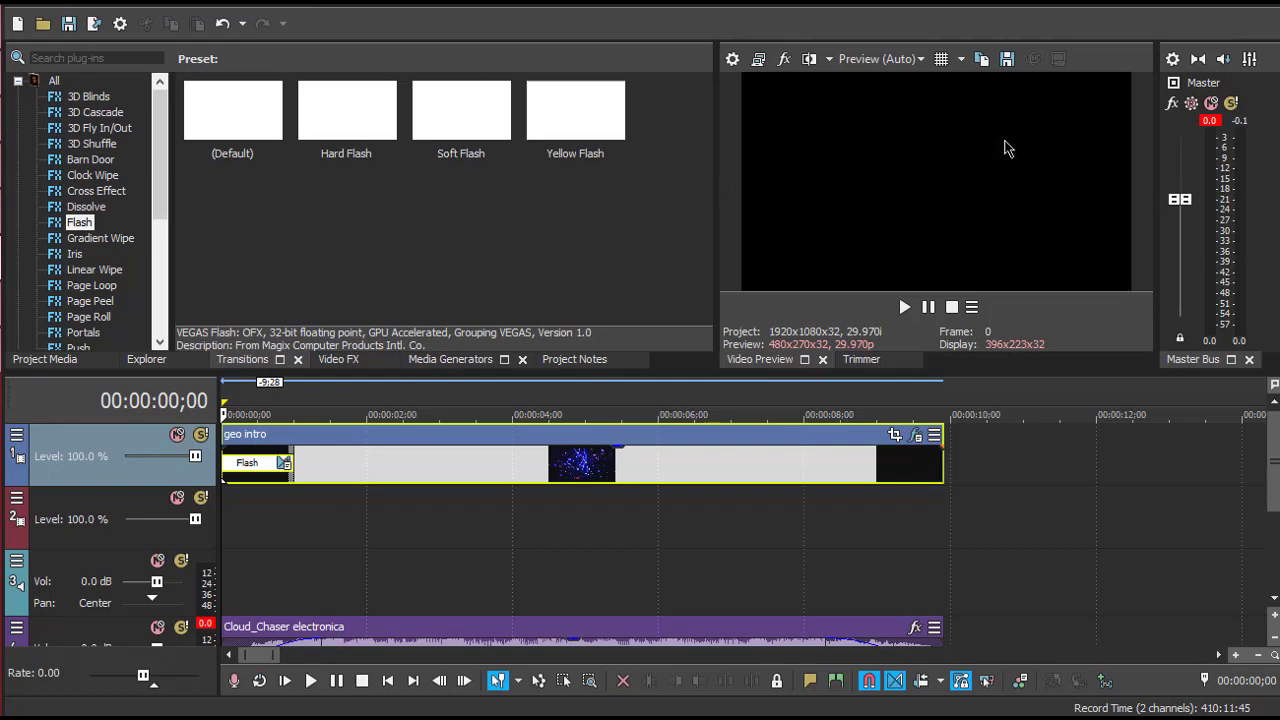
# Step: Play the start of the timeline to preview the geo intro clip with its music, and stop playback
pyautogui.click(904, 307)
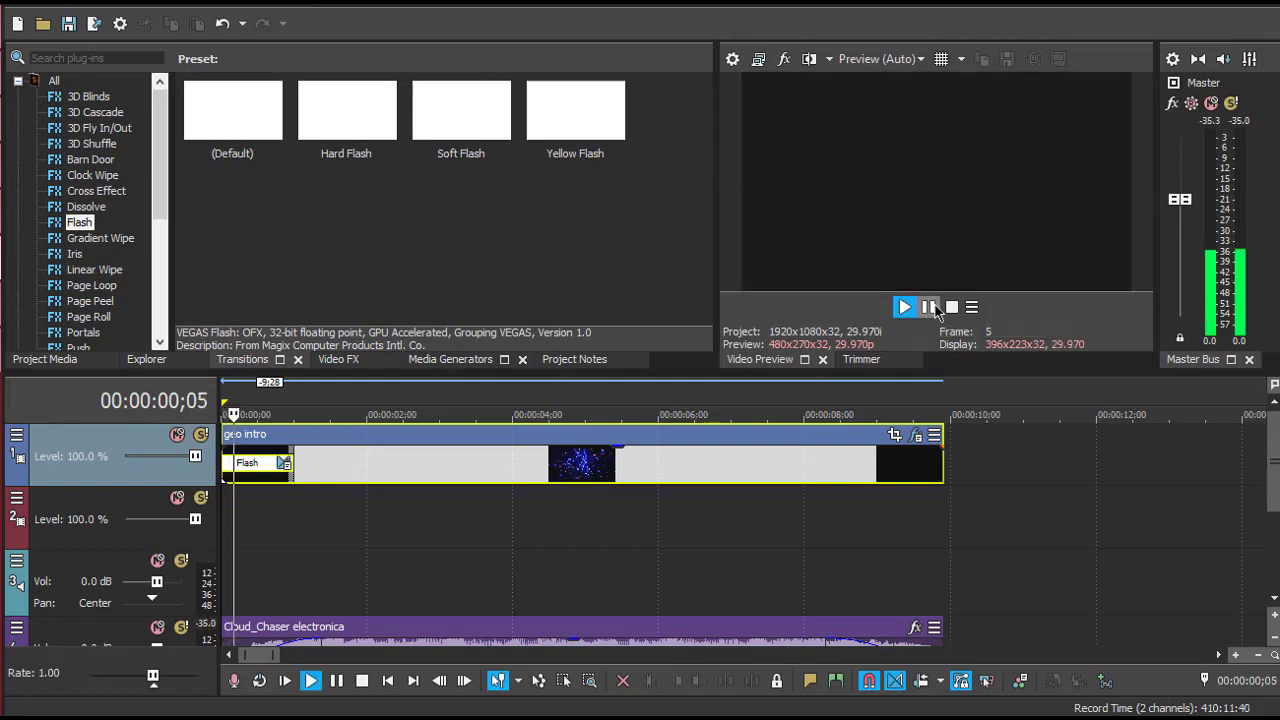
pyautogui.click(953, 309)
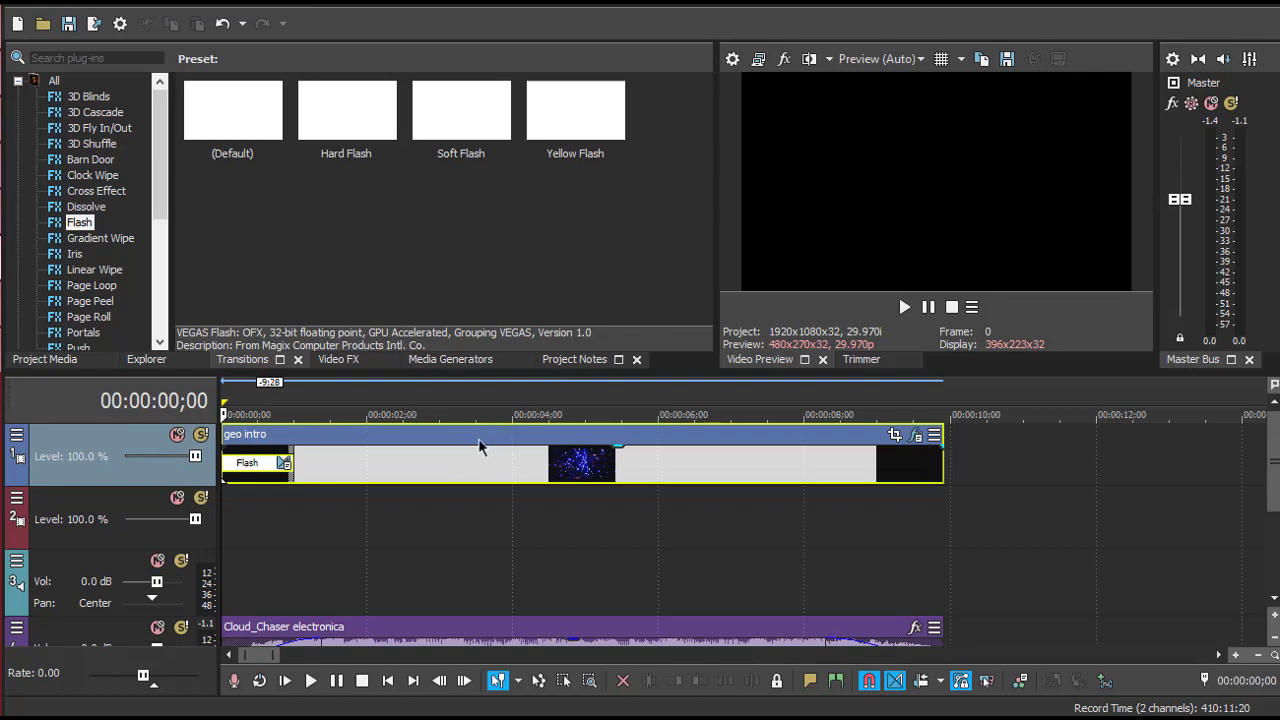
pyautogui.moveTo(486, 457)
# Step: Look at geo intro.mpg and geo intro.mp4 in the project media, leaving geo intro.mp4 selected
pyautogui.click(68, 360)
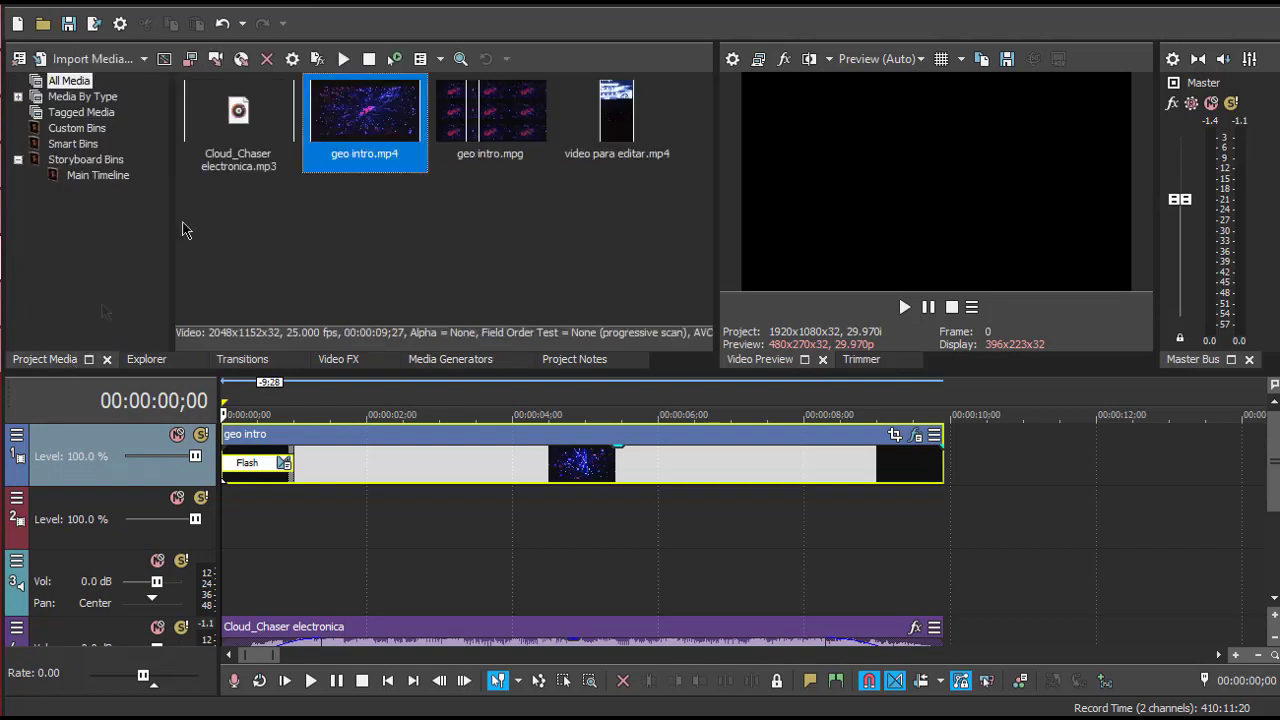
pyautogui.click(497, 133)
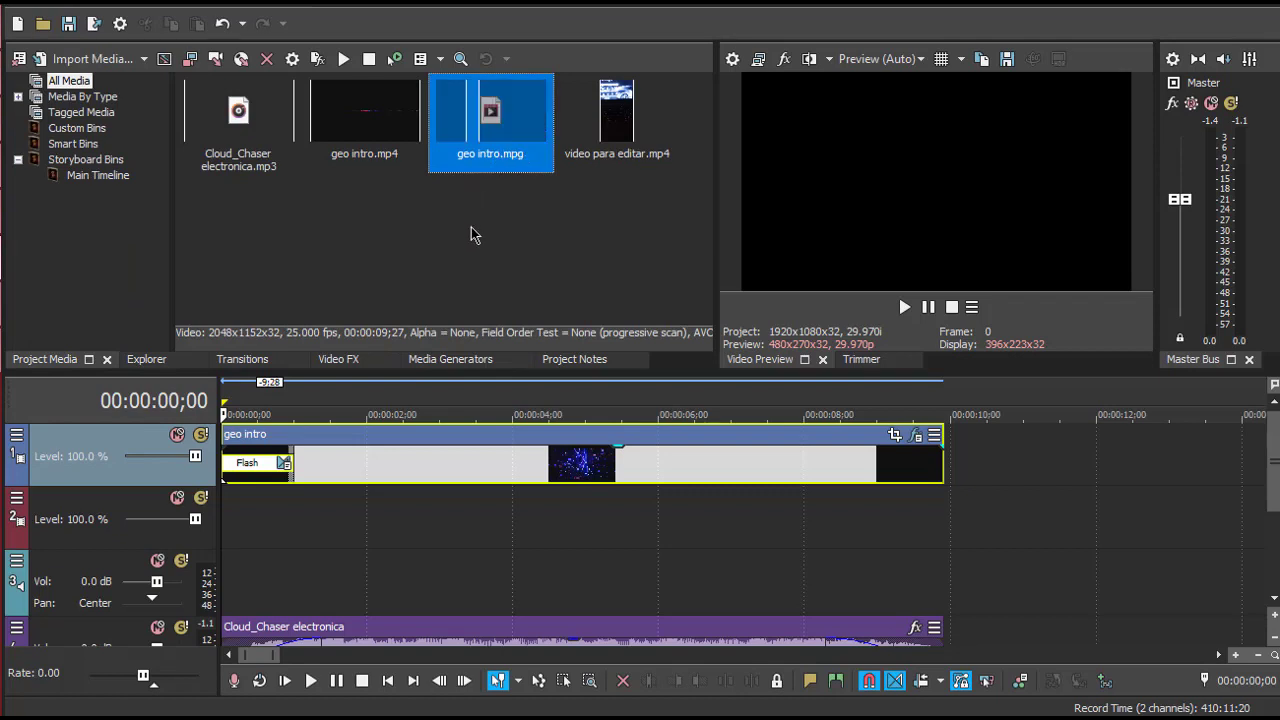
pyautogui.click(369, 127)
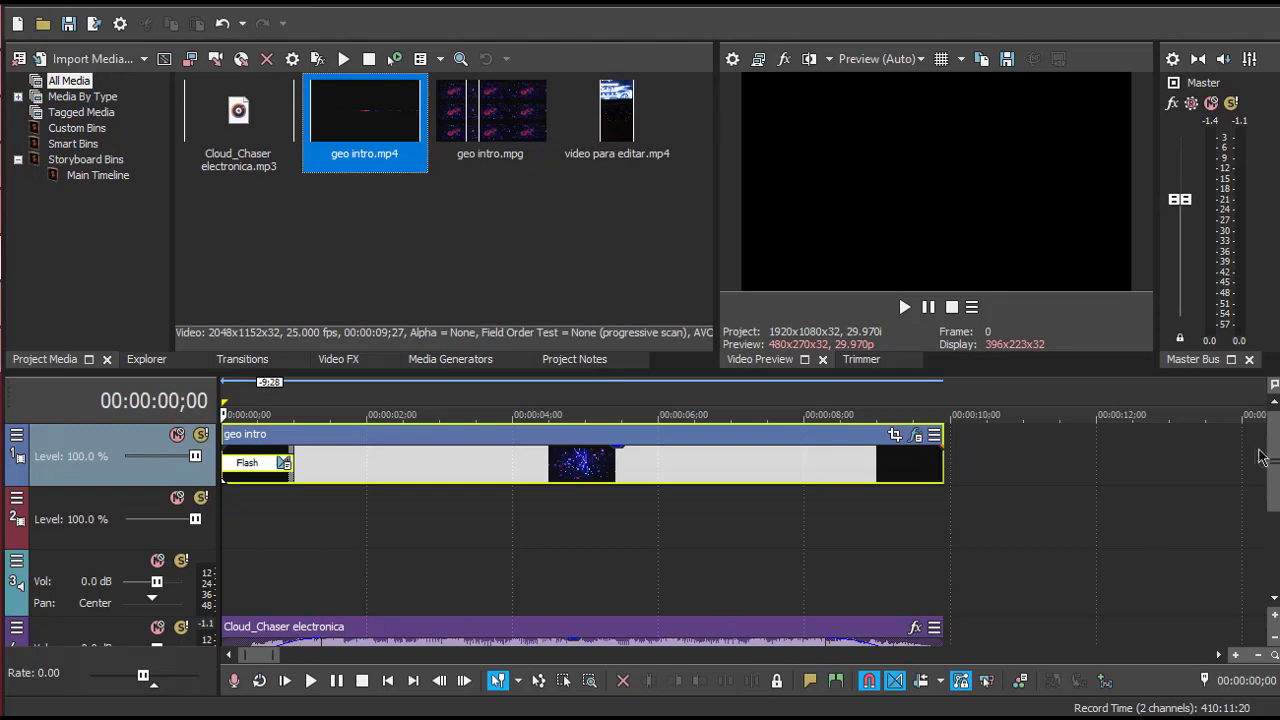
# Step: Move the Cloud_Chaser electronica clip from audio track 4 to audio track 3, keeping it at the start of the timeline
pyautogui.moveTo(1273, 458); pyautogui.dragTo(1255, 494)
pyautogui.moveTo(675, 565); pyautogui.dragTo(503, 523)
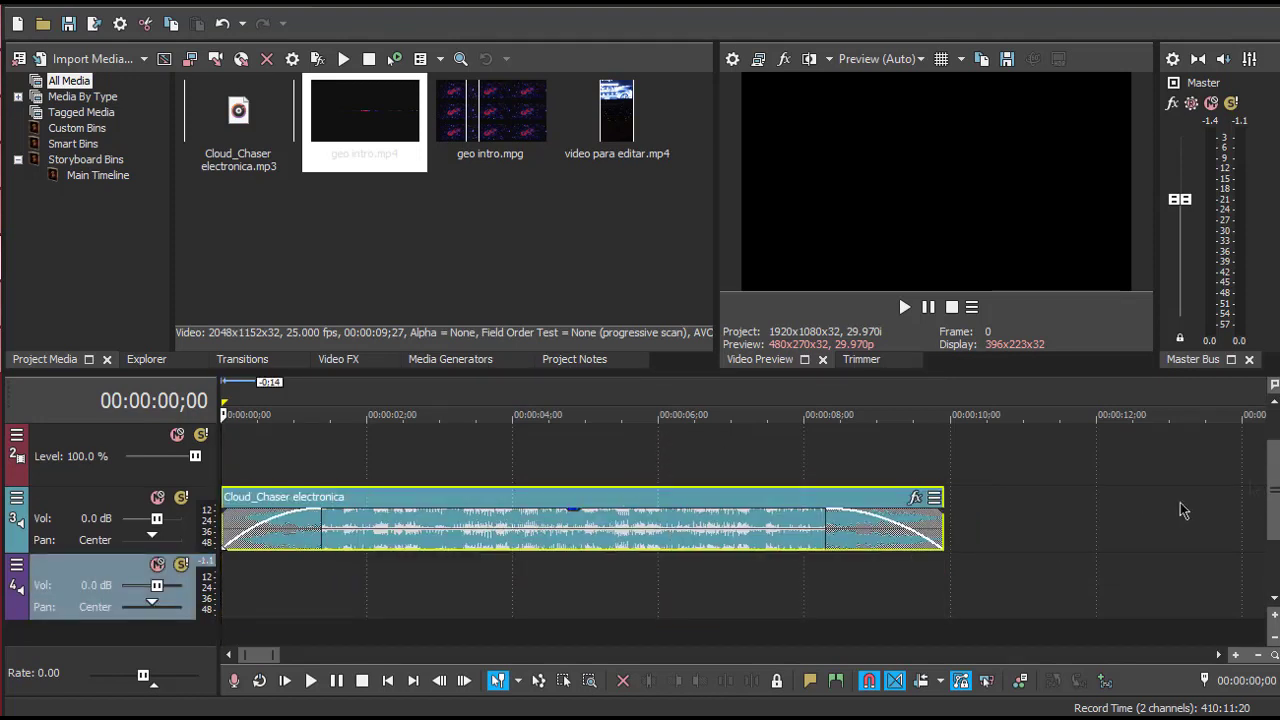
pyautogui.moveTo(1274, 482); pyautogui.dragTo(1270, 450)
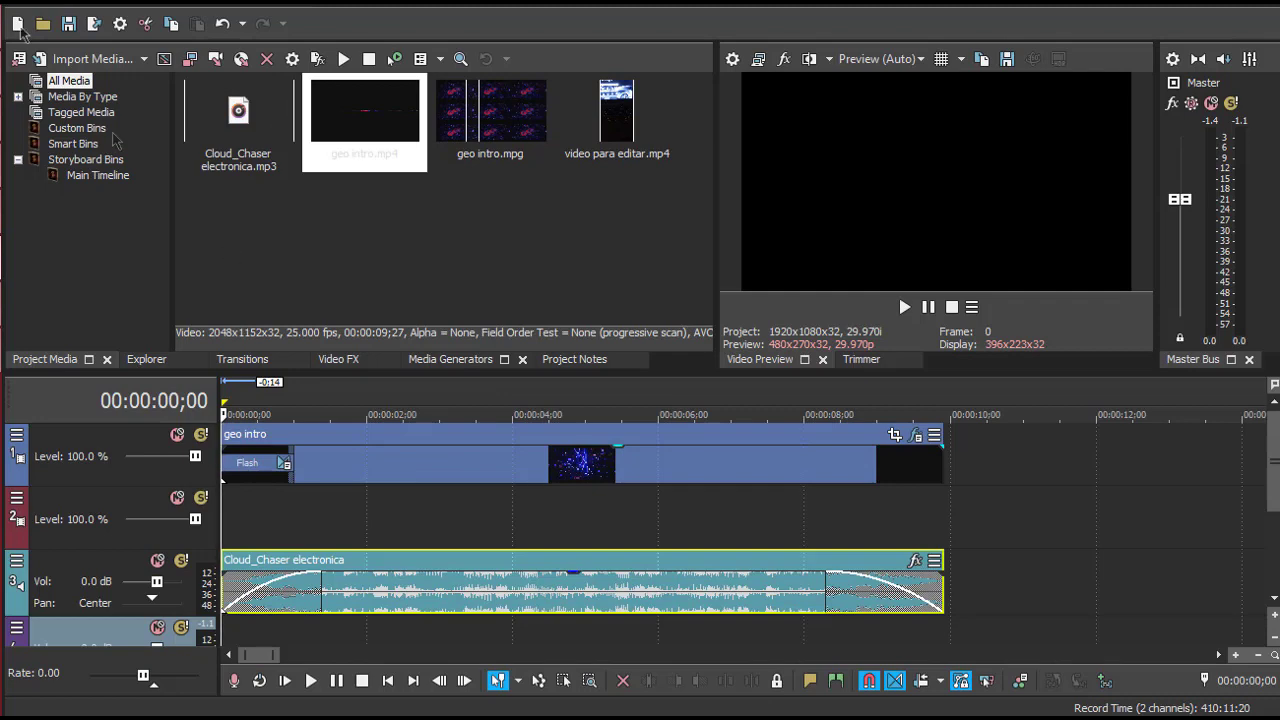
pyautogui.press('super')
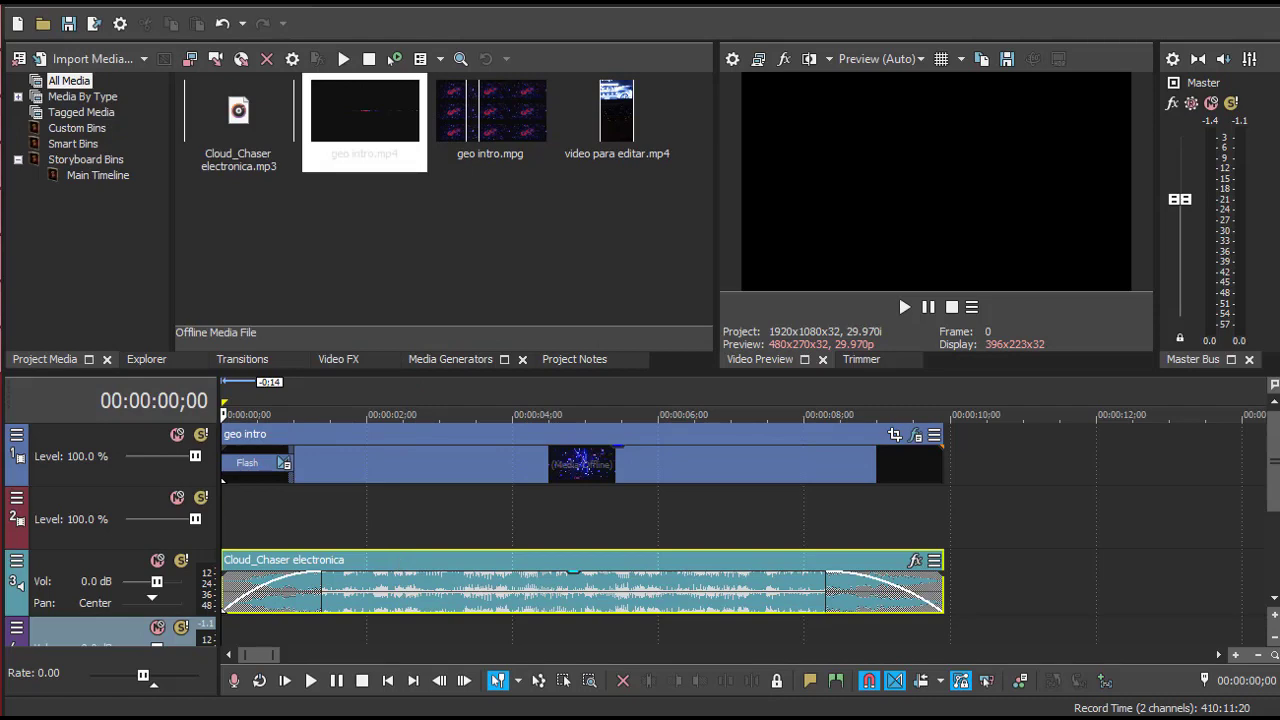
# Step: Switch to Notepad and write "hi how are yout ajksalfasd" in a new document, clearing the first trial text
pyautogui.moveTo(667, 705)
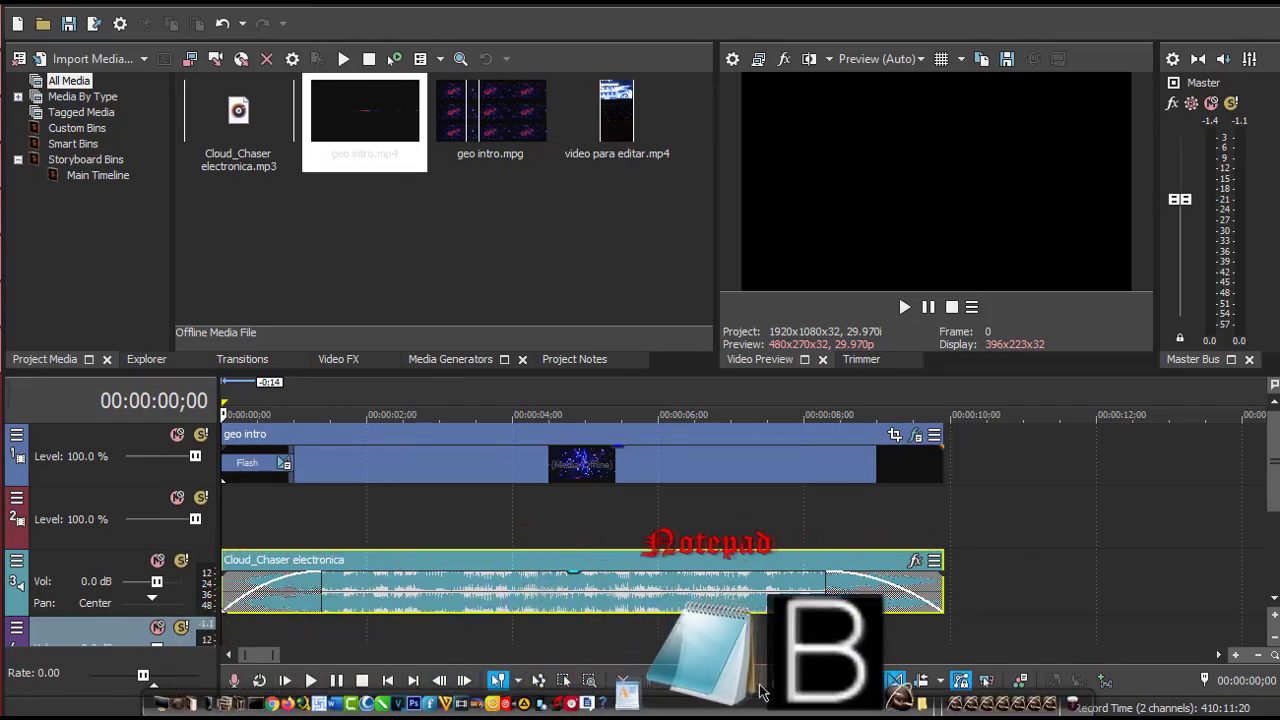
pyautogui.click(750, 690)
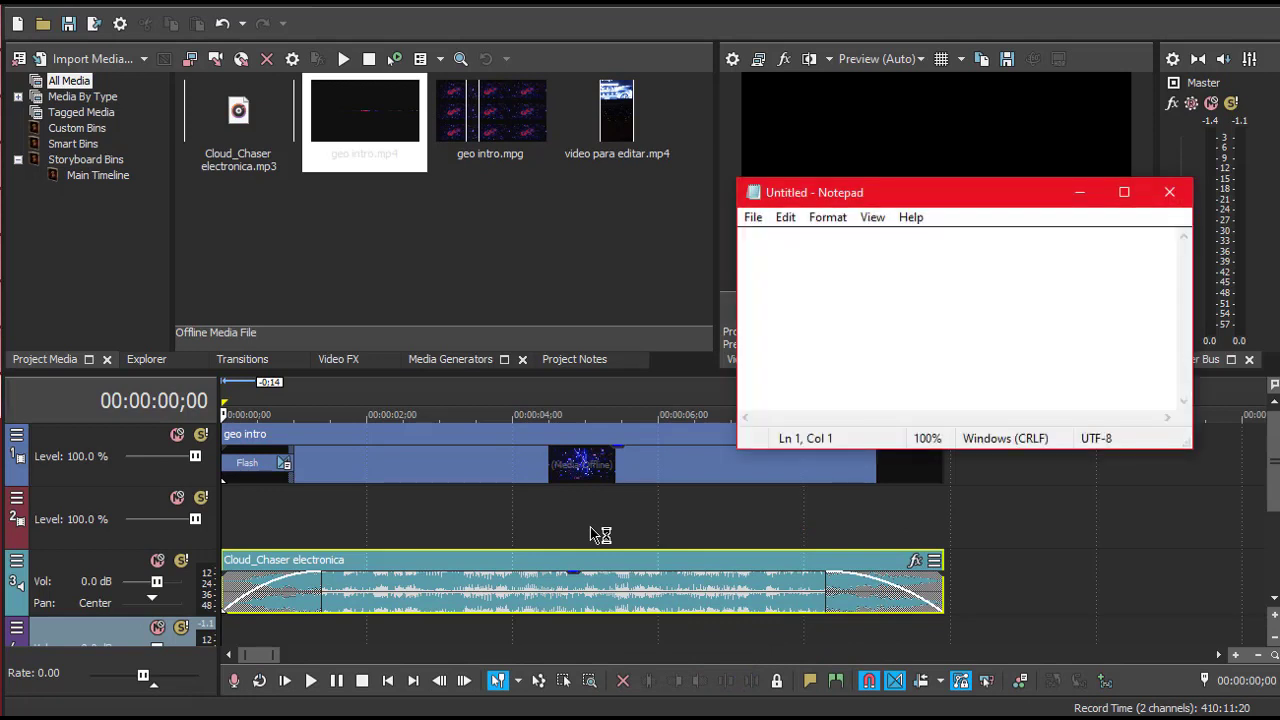
pyautogui.write('ksflsjd')
pyautogui.press('BackSpace')
pyautogui.press('BackSpace')
pyautogui.press('BackSpace')
pyautogui.press('BackSpace')
pyautogui.press('BackSpace')
pyautogui.press('BackSpace')
pyautogui.press('BackSpace')
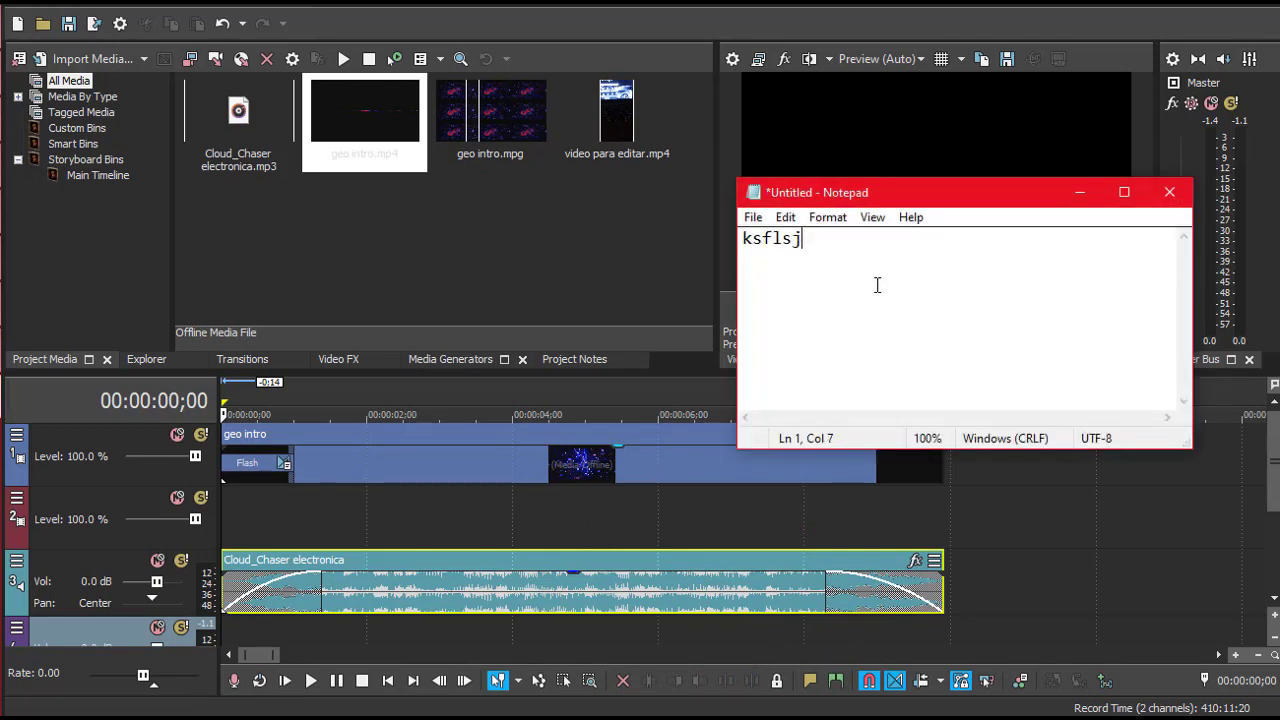
pyautogui.write('hi how are yout ajksalfasd')
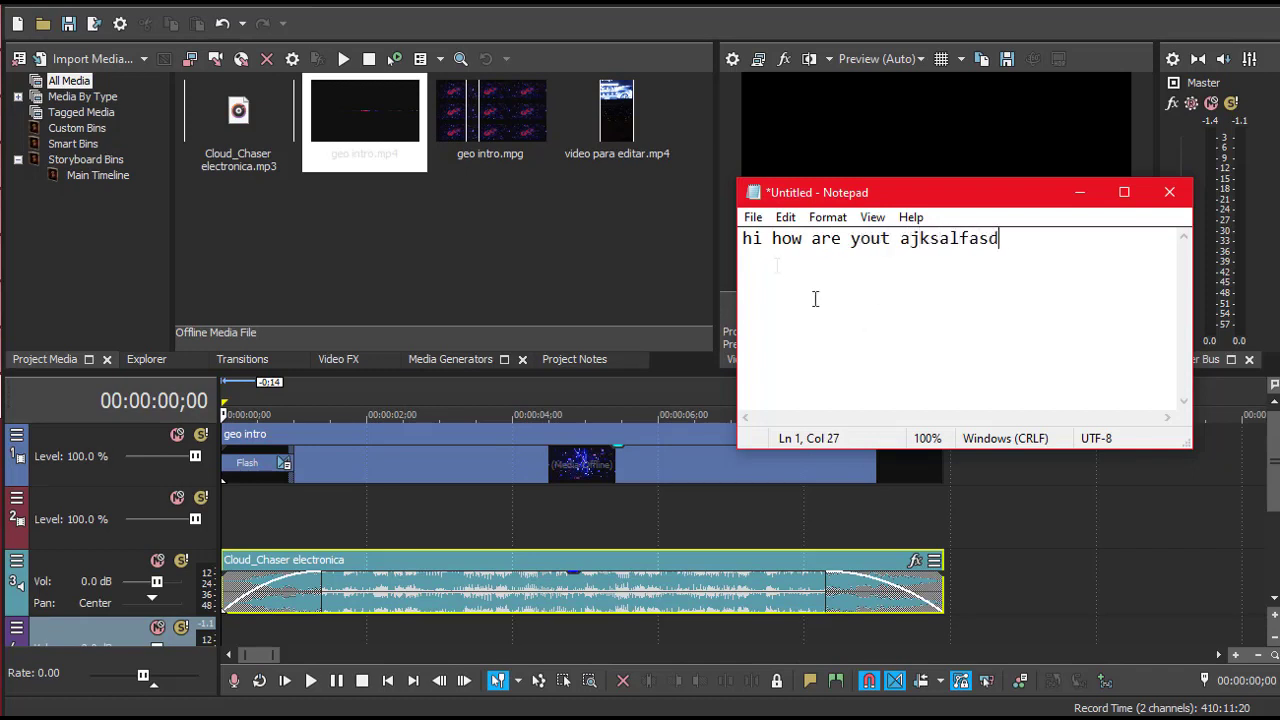
# Step: Start saving the Notepad document under a new name in This PC, with the file name "file id ont neet"
pyautogui.click(753, 217)
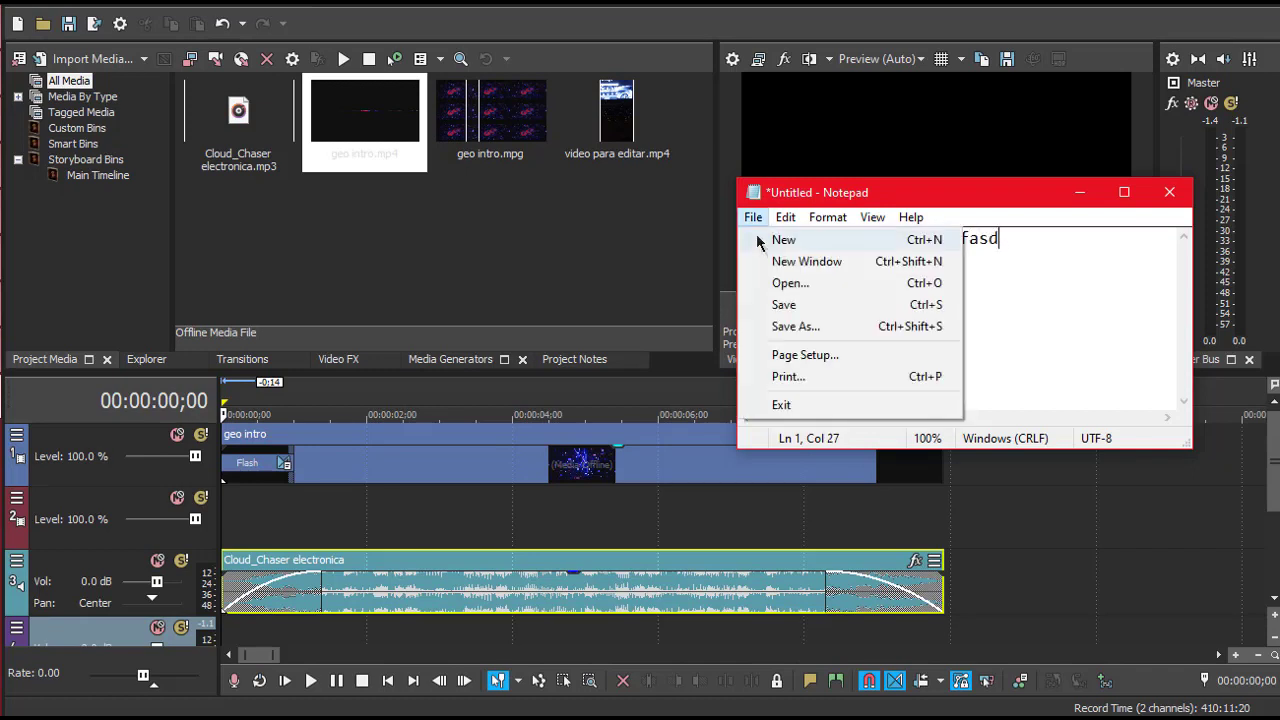
pyautogui.click(800, 328)
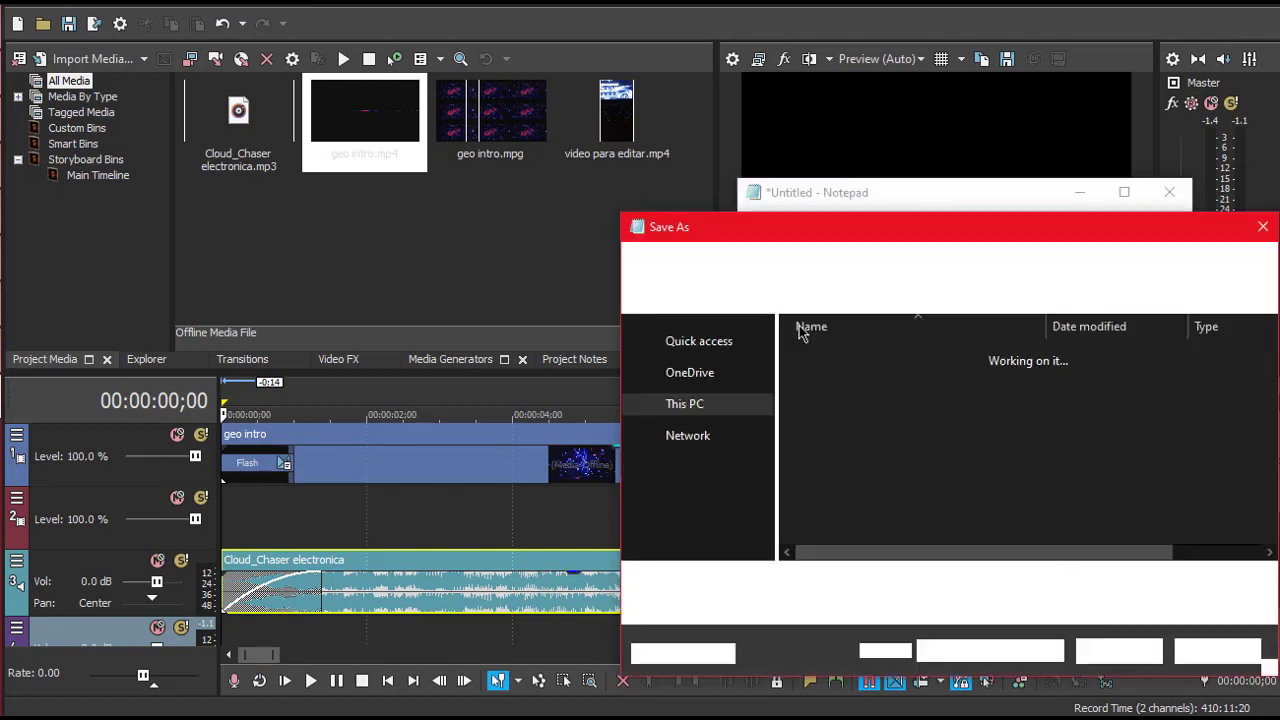
pyautogui.moveTo(905, 228); pyautogui.dragTo(587, 149)
pyautogui.click(378, 256)
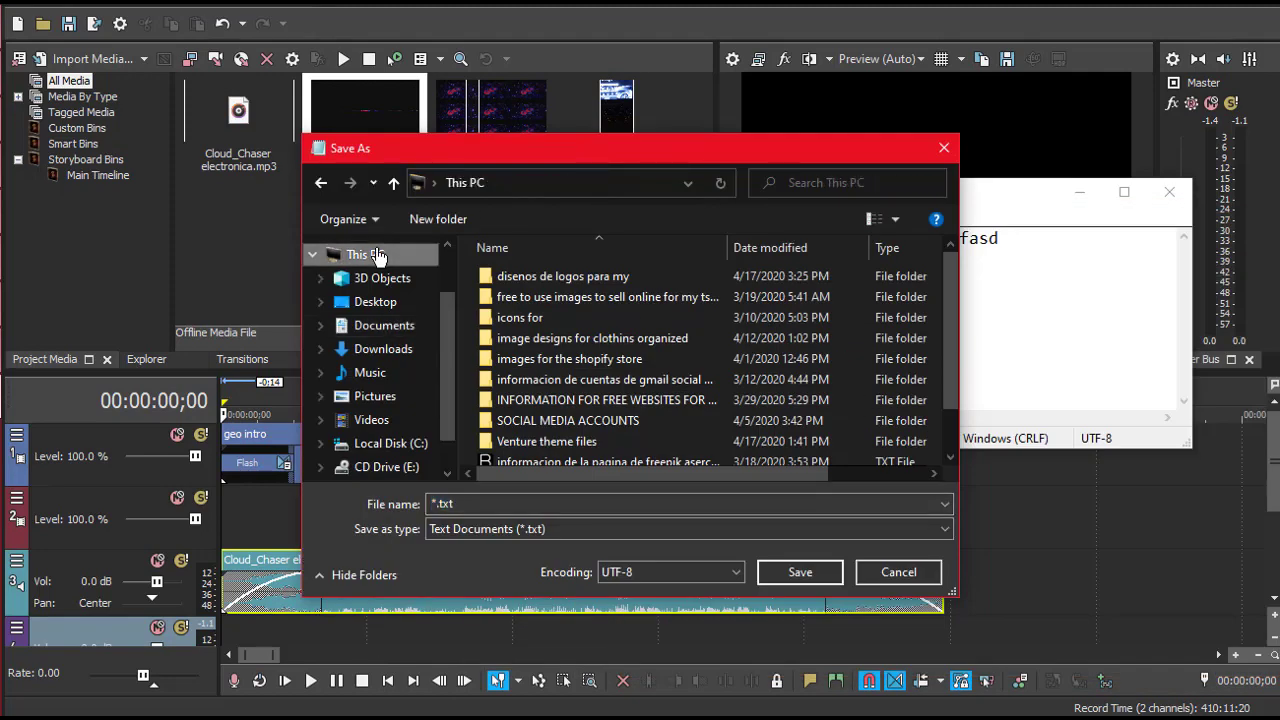
pyautogui.click(570, 503)
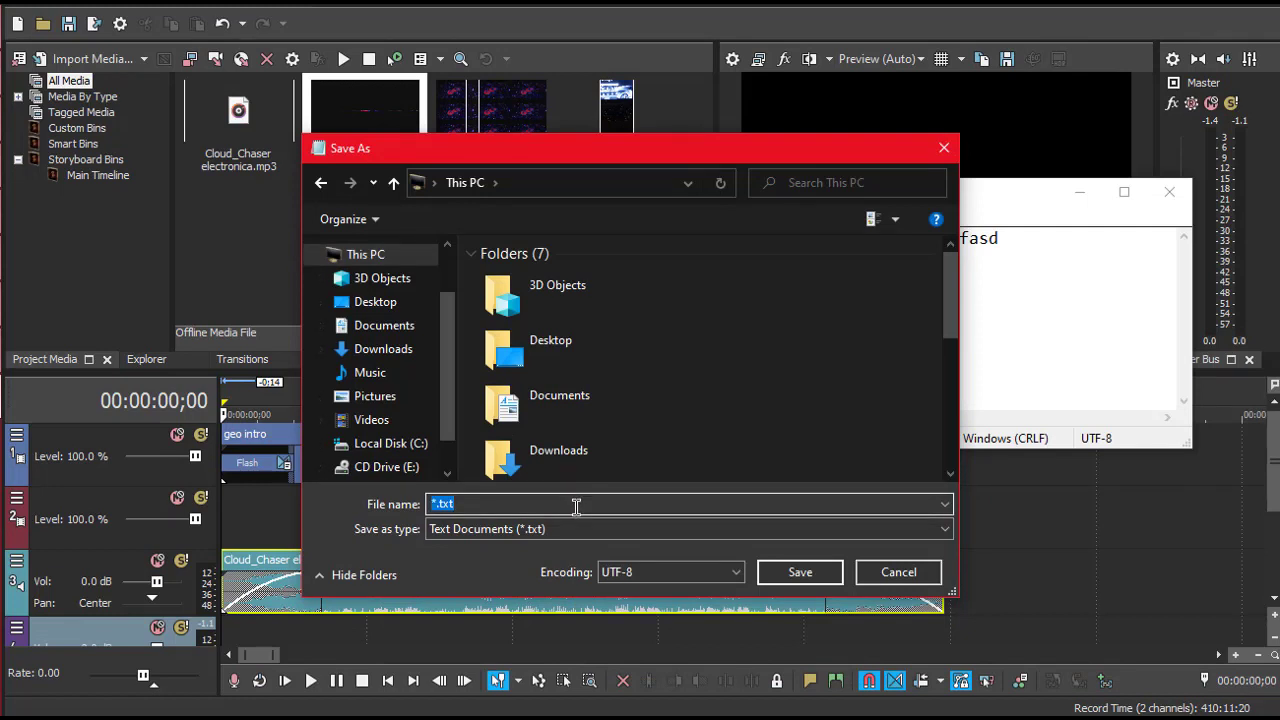
pyautogui.write('file id ont ne')
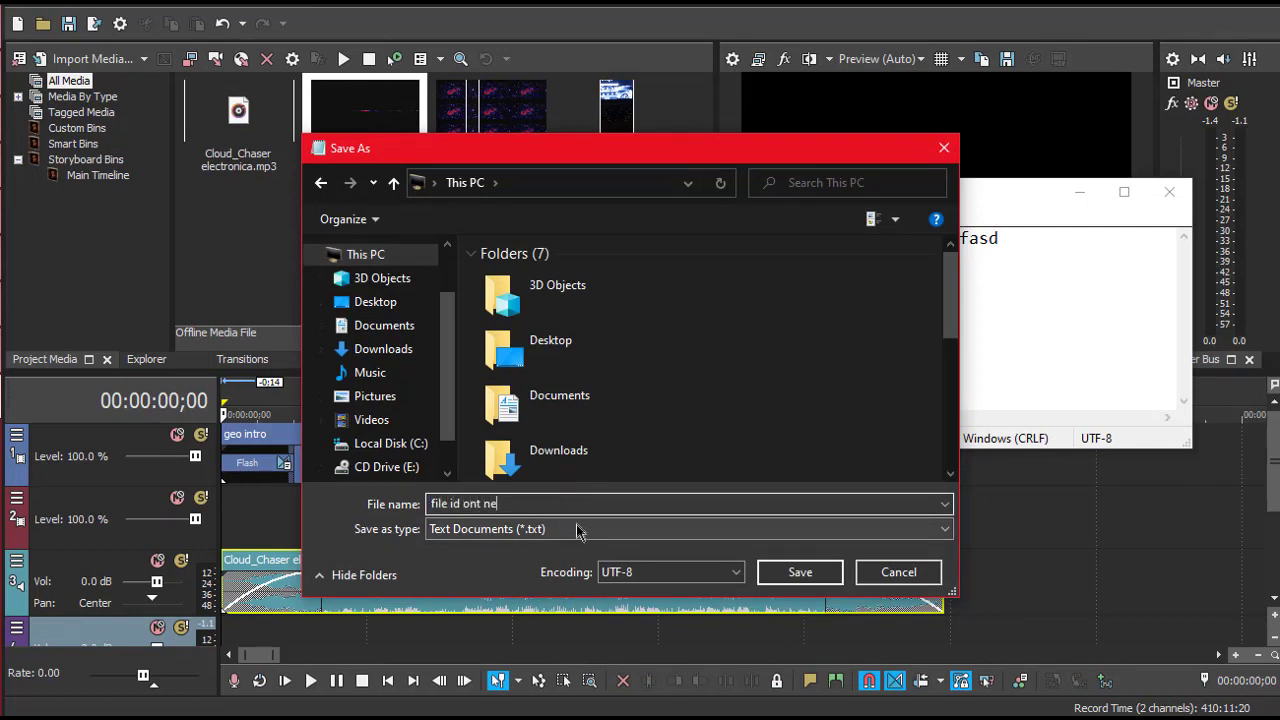
pyautogui.write('et')
# Step: Examine the available file types and encodings for saving the text document, and collapse the folder browser
pyautogui.click(565, 530)
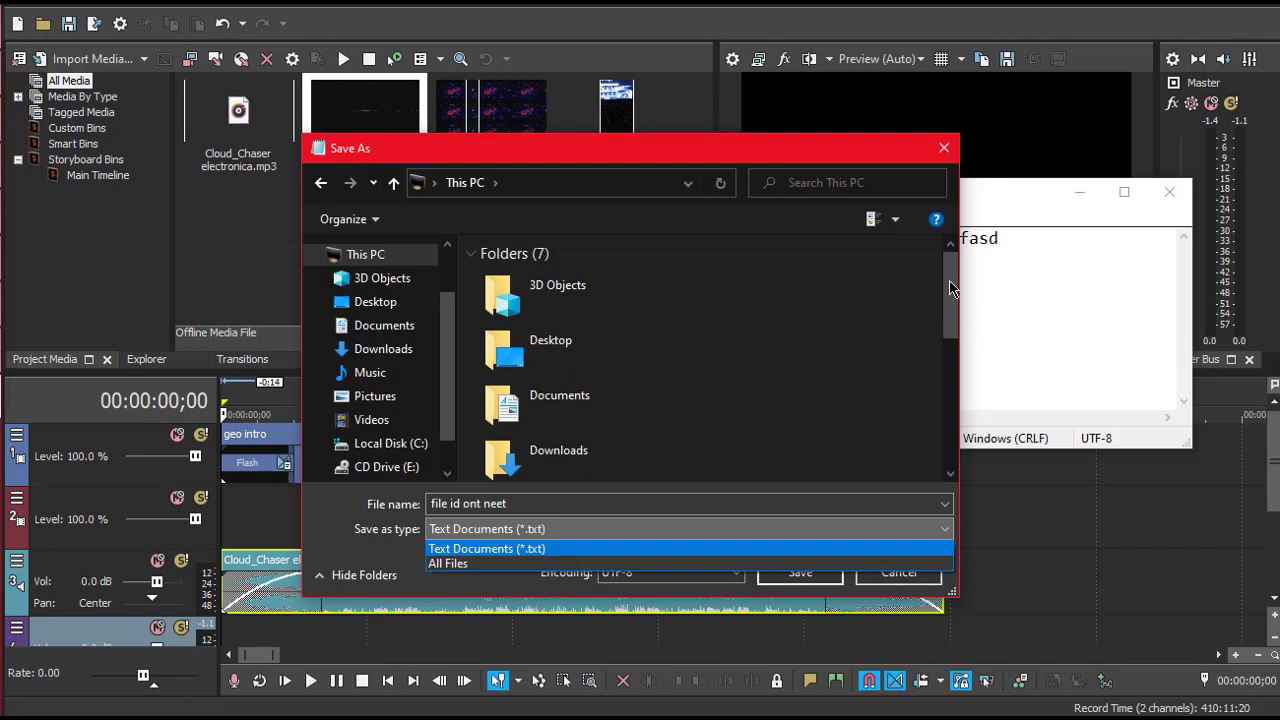
pyautogui.click(517, 510)
pyautogui.click(603, 535)
pyautogui.click(604, 542)
pyautogui.click(645, 576)
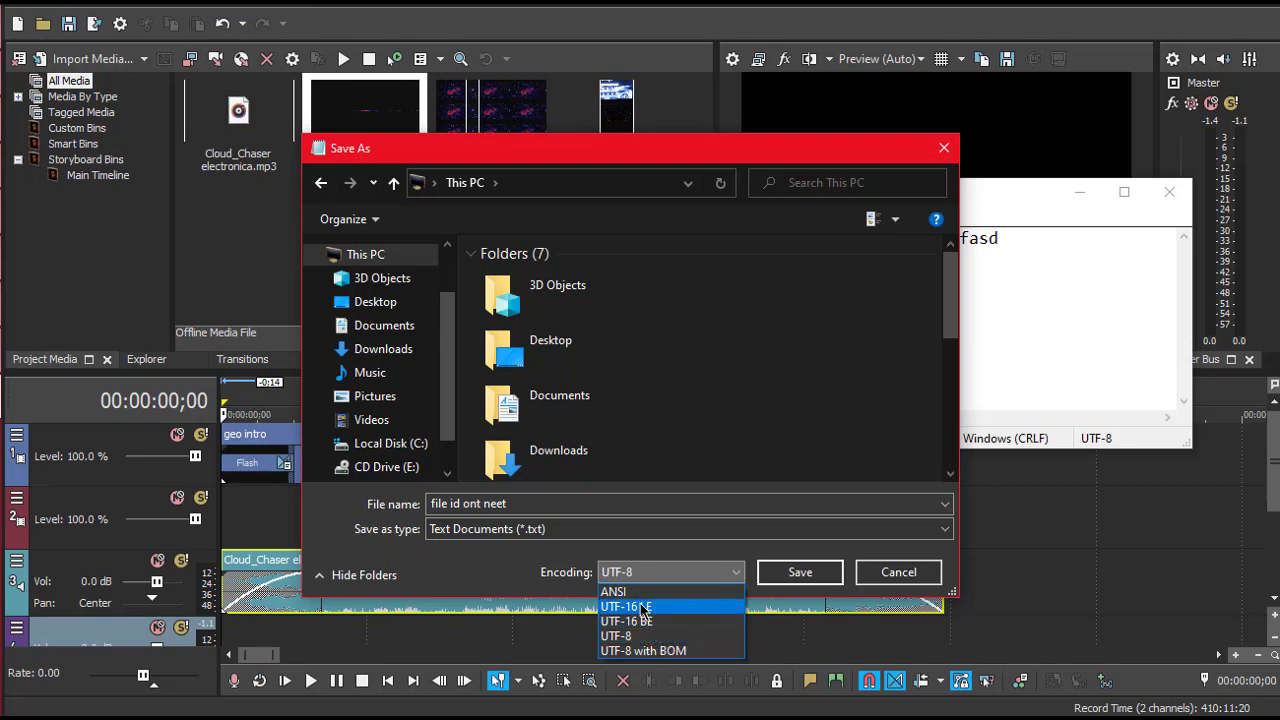
pyautogui.click(320, 583)
pyautogui.click(320, 579)
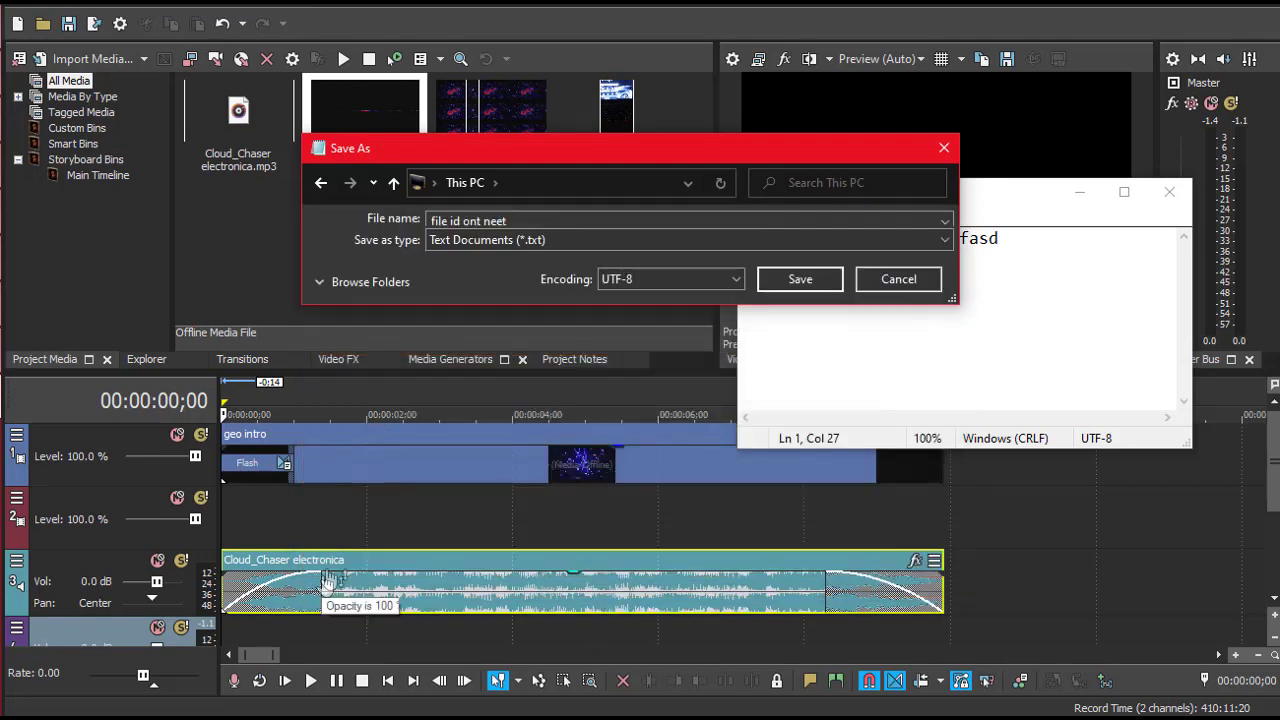
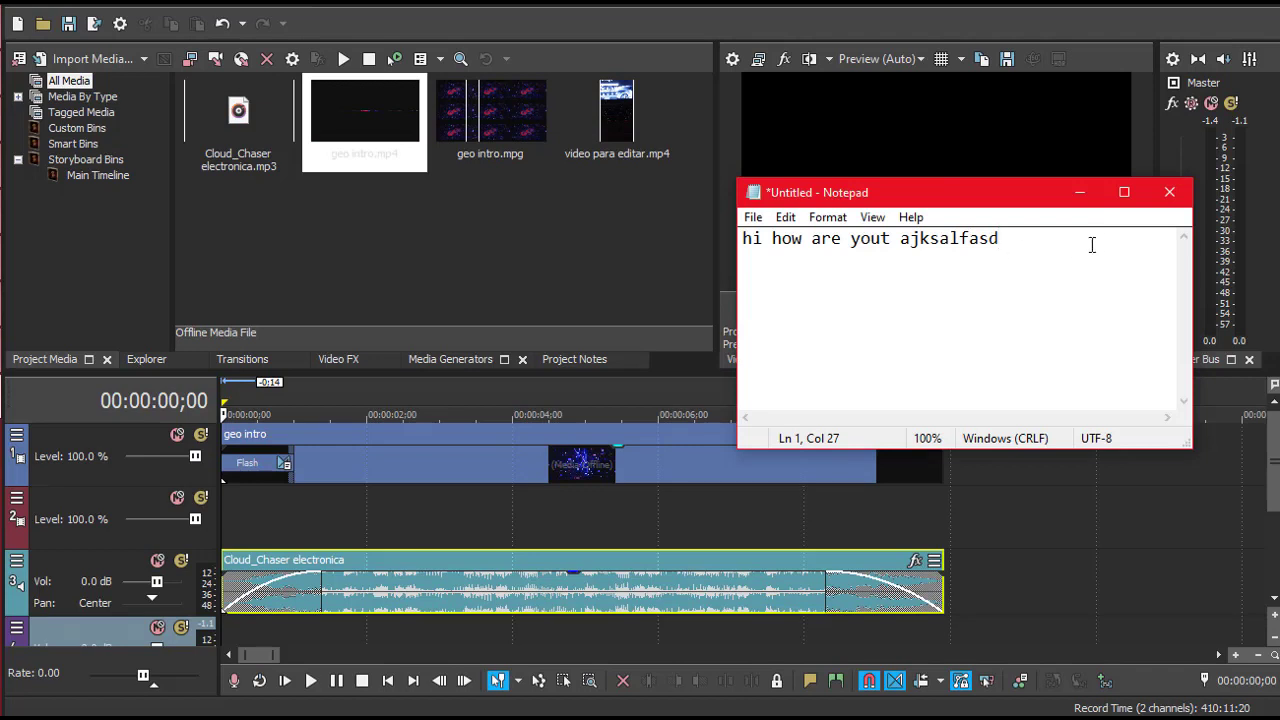
# Step: Close Notepad without saving the document and return to VEGAS Pro
pyautogui.click(752, 217)
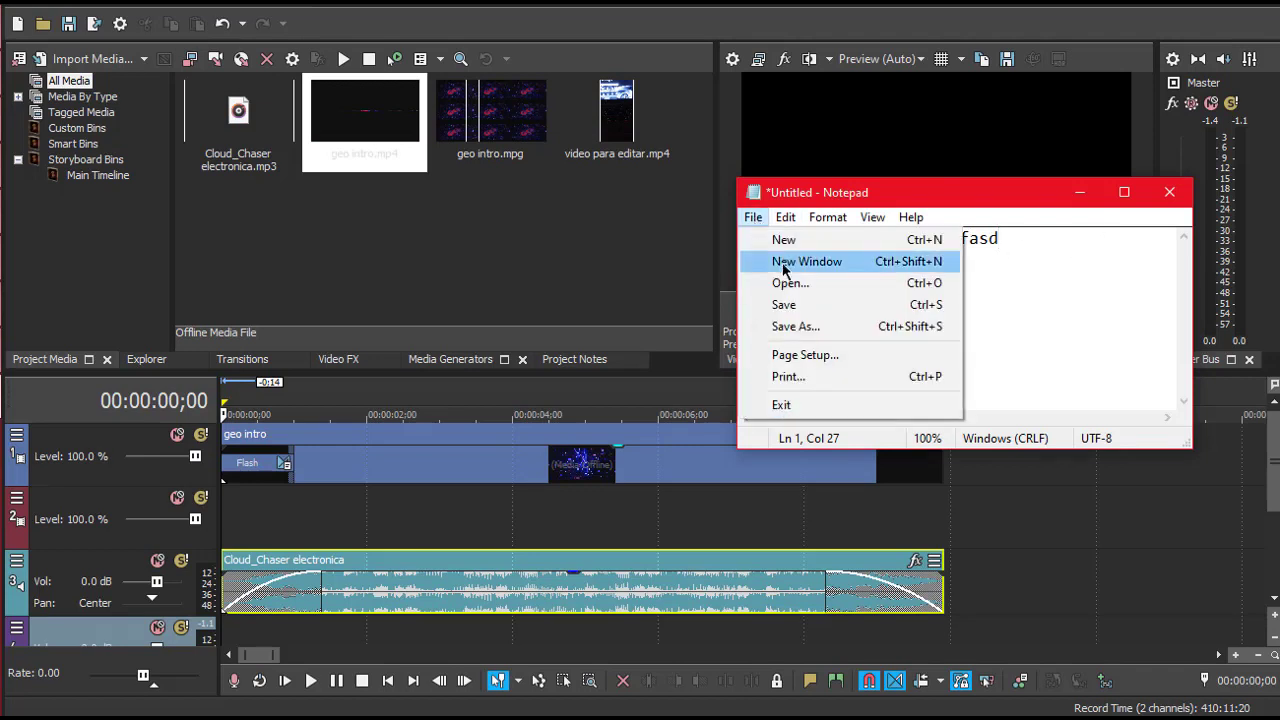
pyautogui.click(1119, 266)
pyautogui.click(1169, 192)
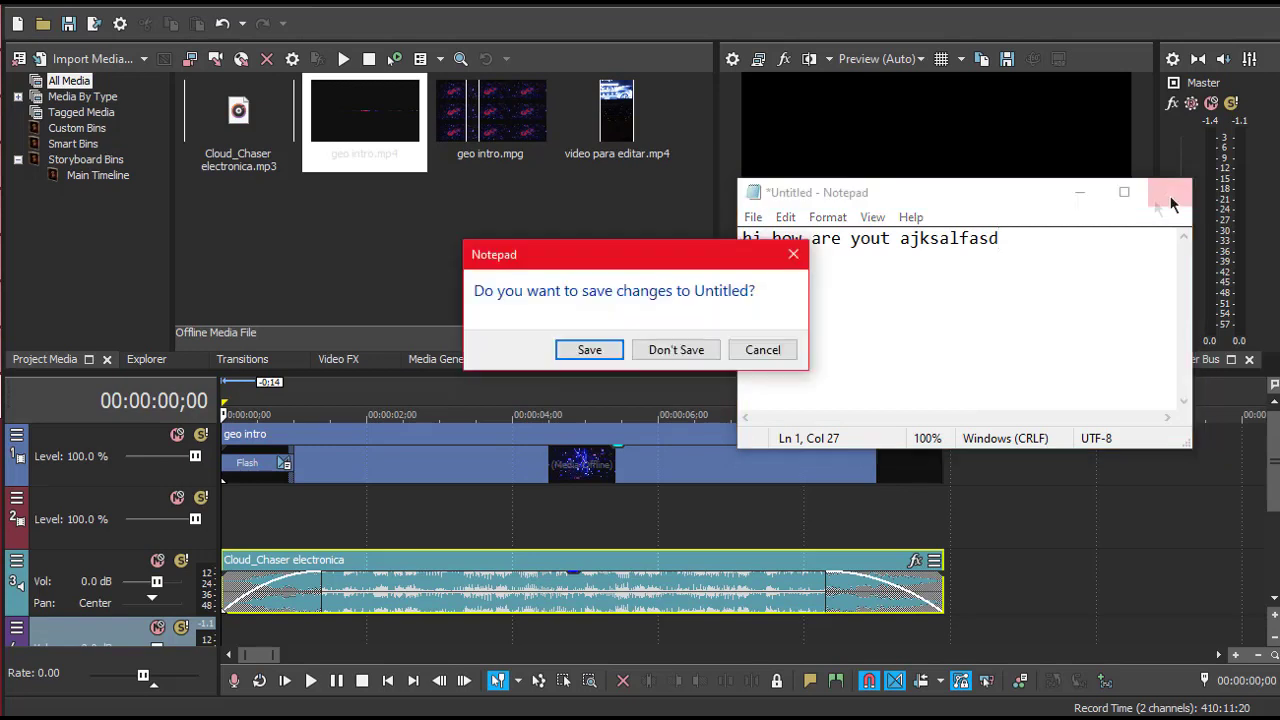
pyautogui.click(676, 350)
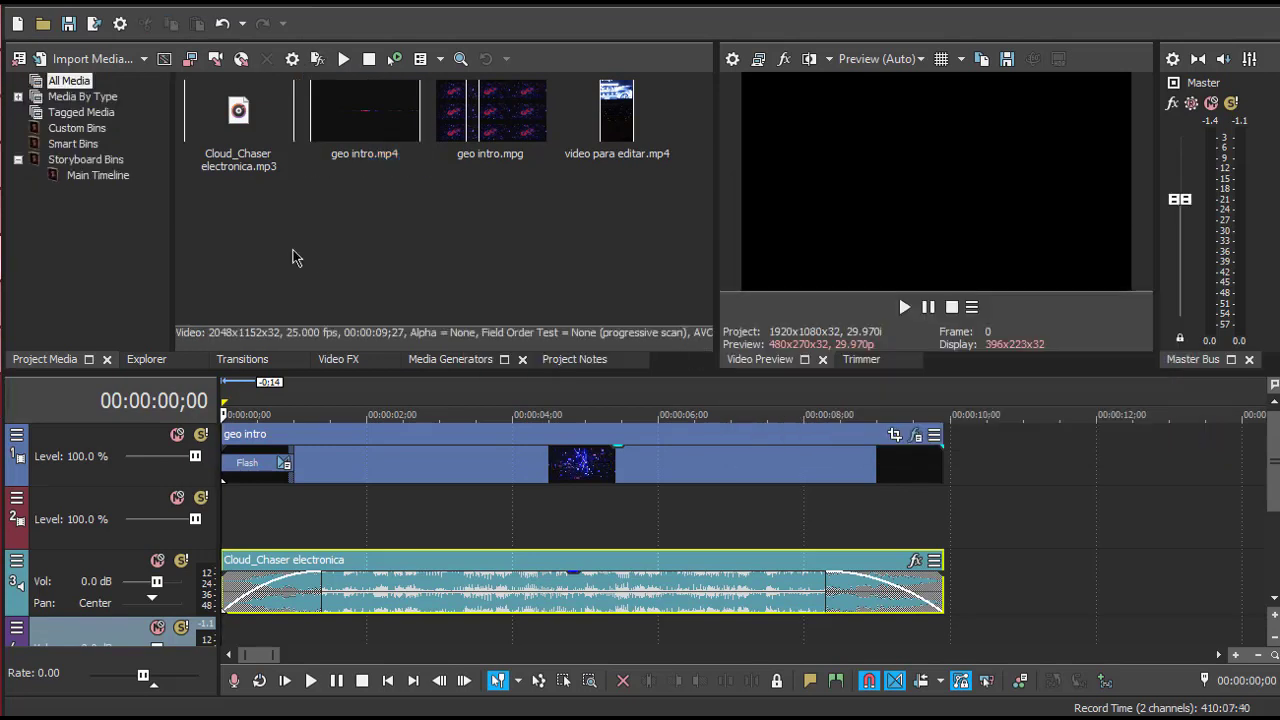
# Step: Check which file types the project can be saved as, and leave without saving
pyautogui.click(20, 1)
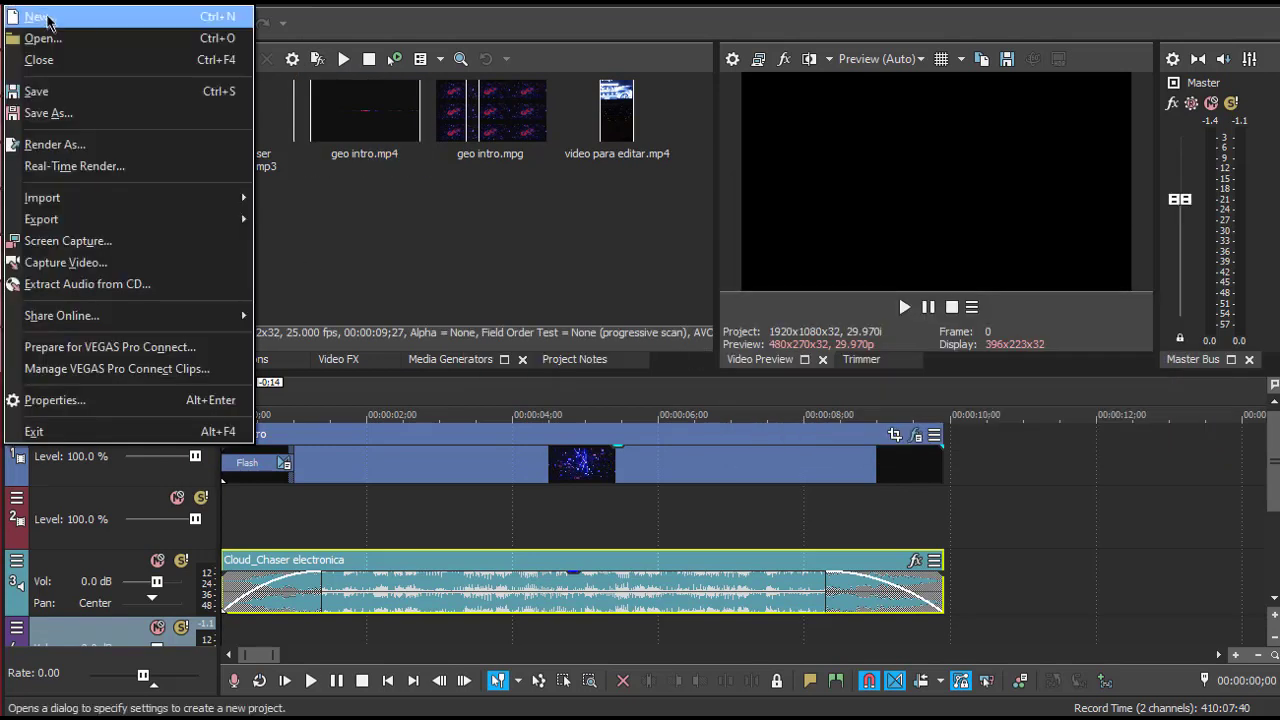
pyautogui.click(58, 116)
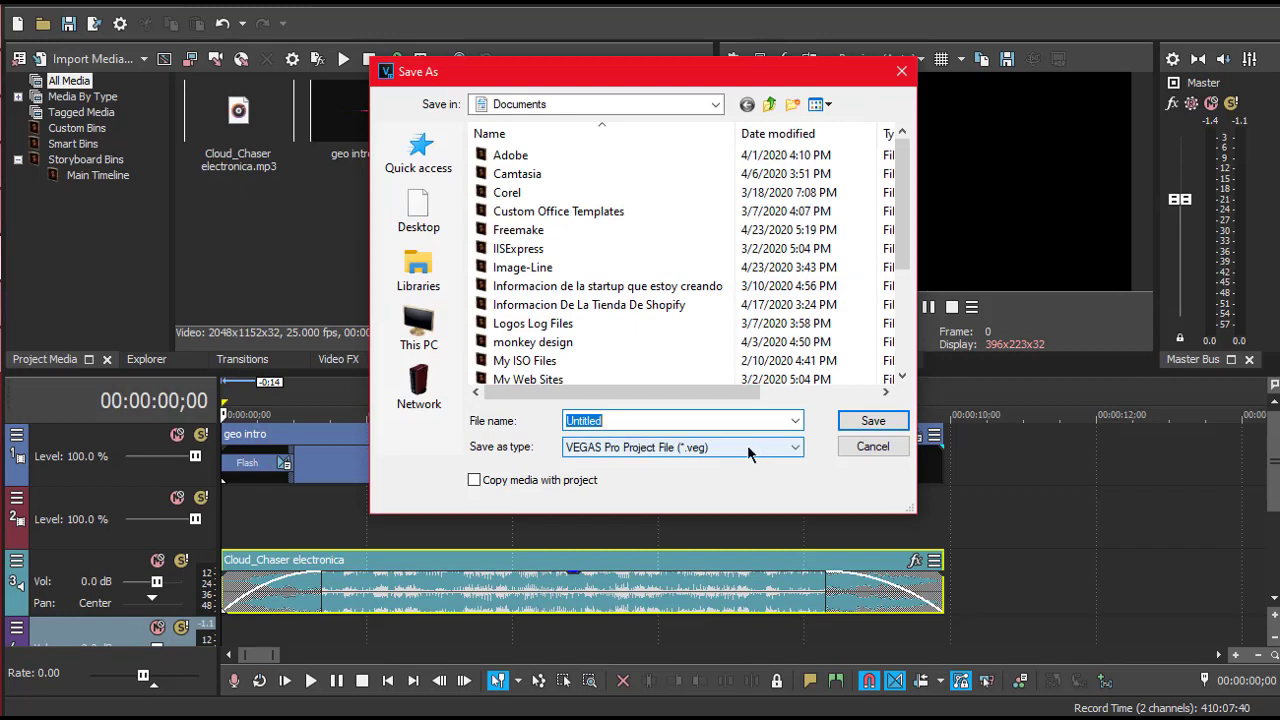
pyautogui.click(750, 453)
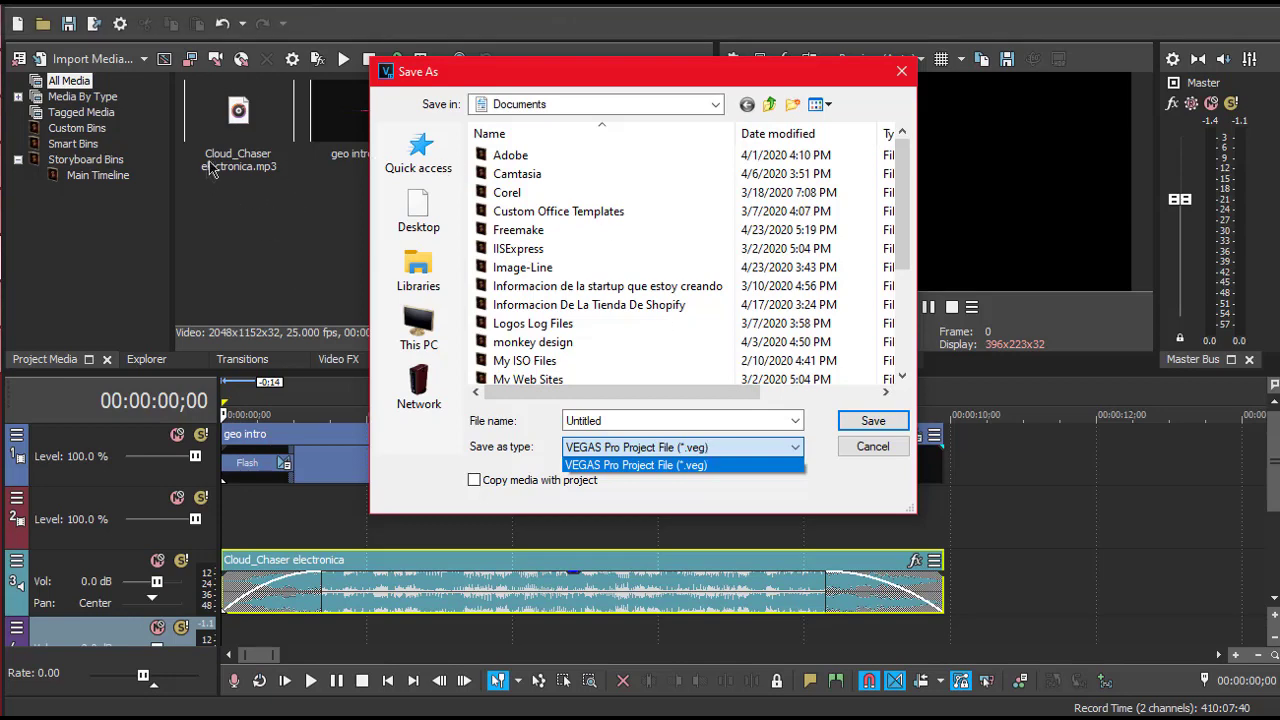
pyautogui.click(844, 464)
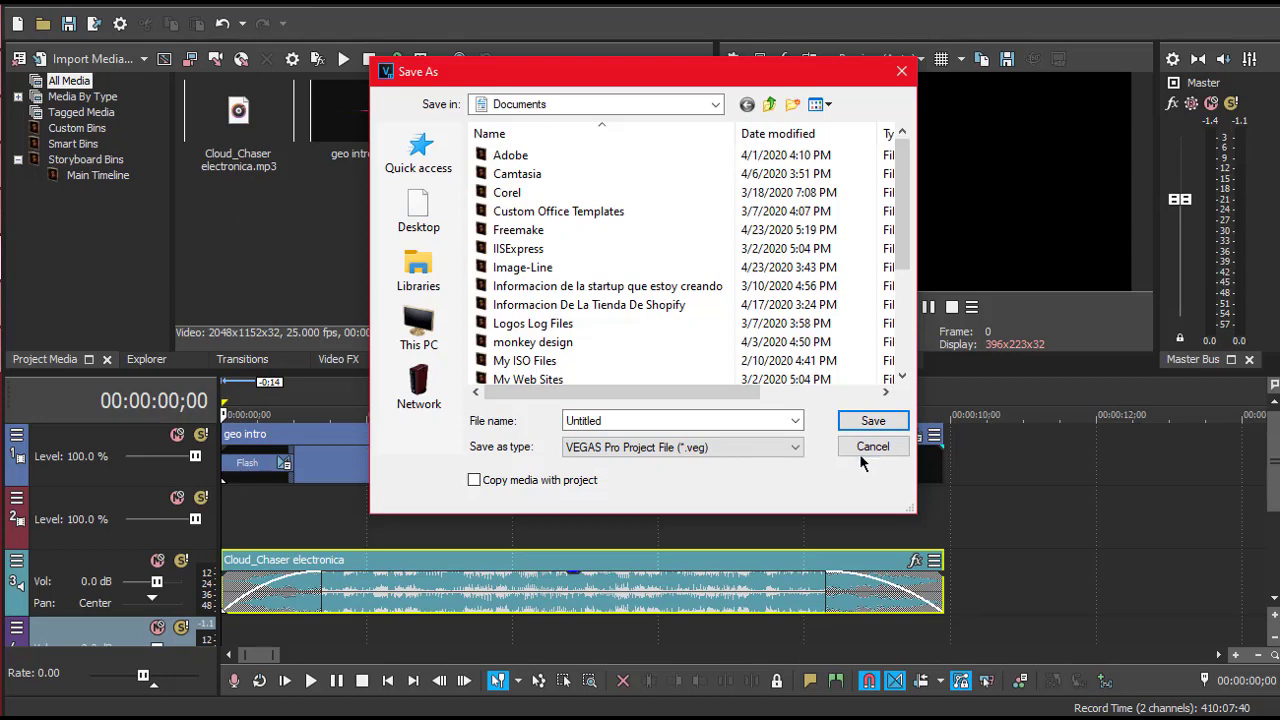
pyautogui.click(866, 448)
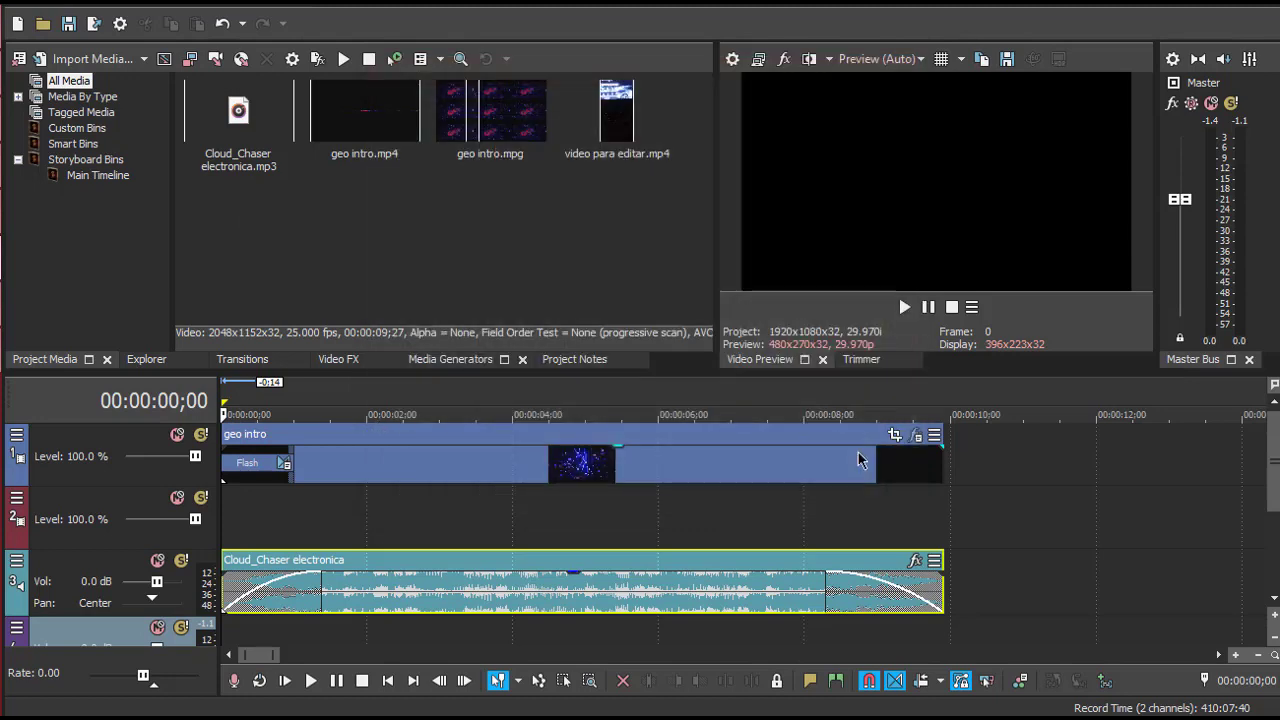
# Step: Look over the Cloud_Chaser electronica media, the Flash transition presets and the Gaussian Blur video effect presets
pyautogui.click(255, 153)
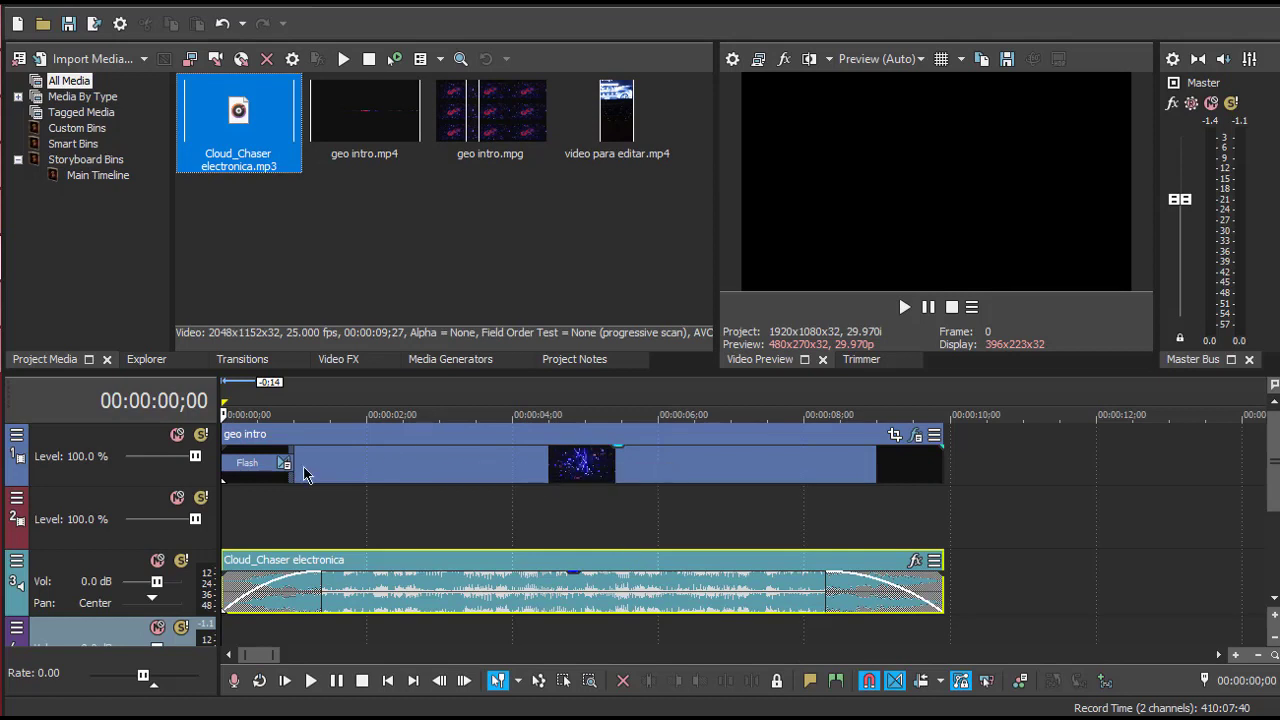
pyautogui.click(245, 360)
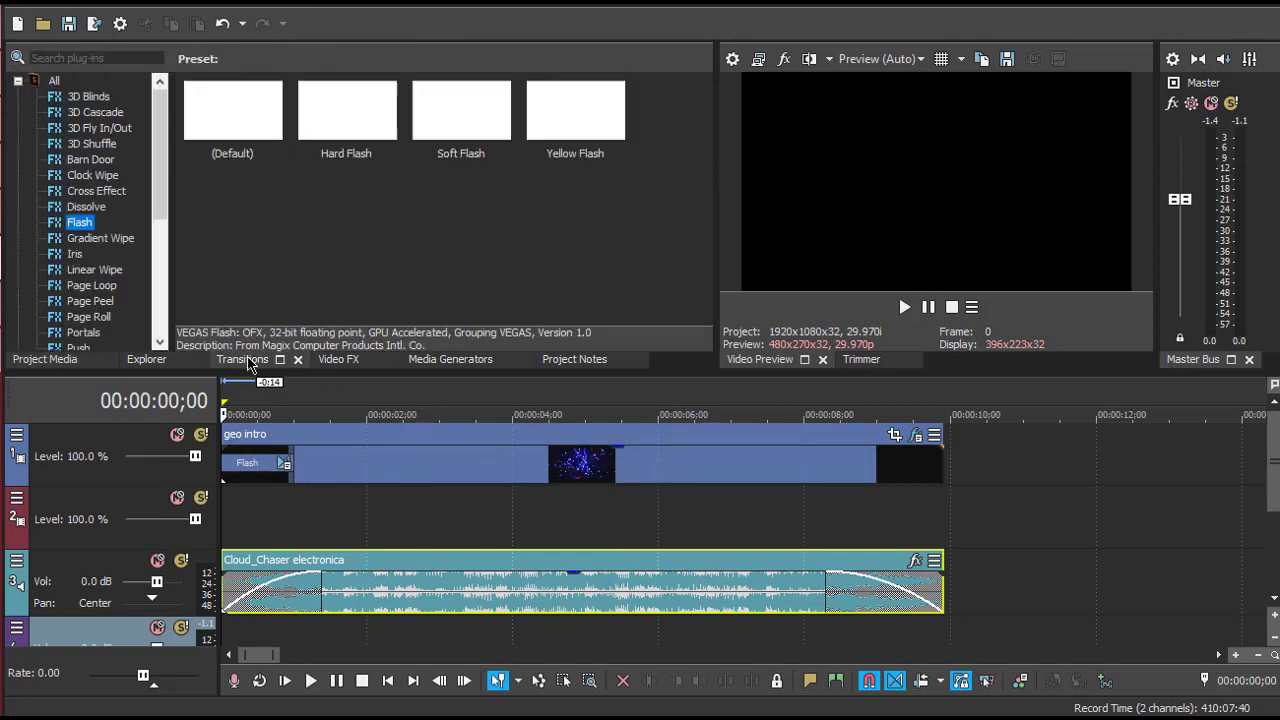
pyautogui.click(338, 359)
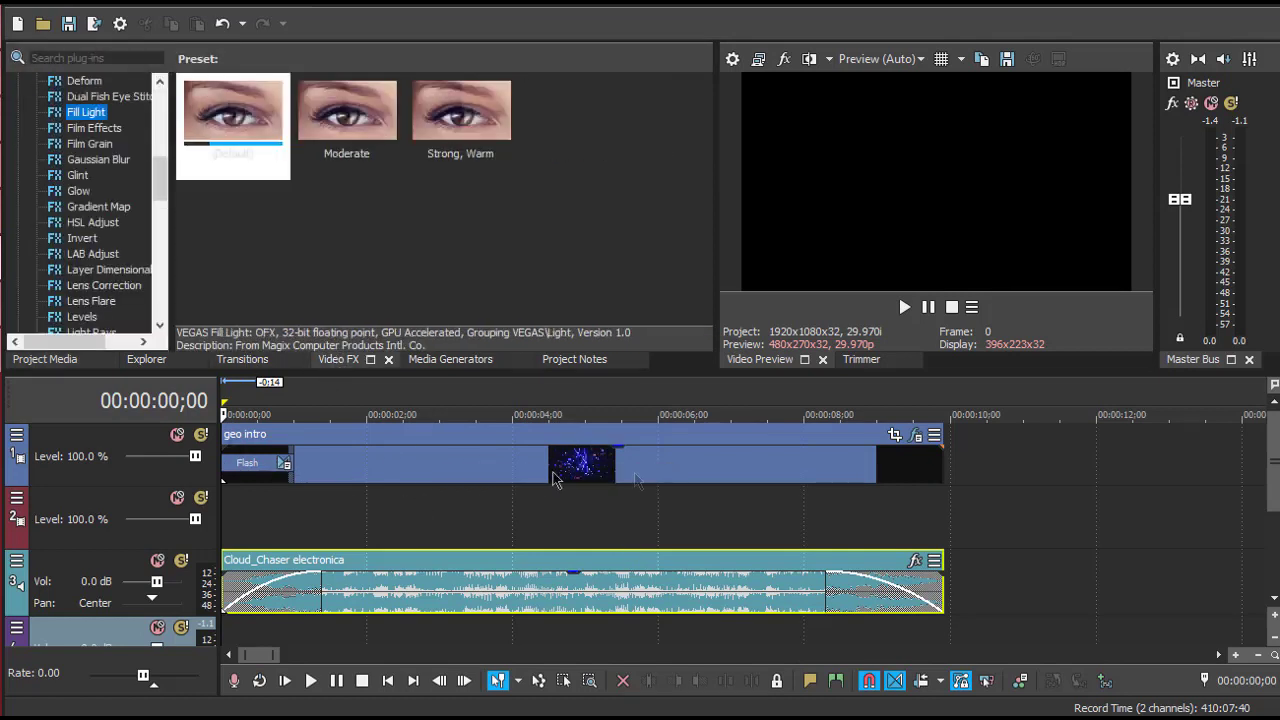
pyautogui.click(78, 176)
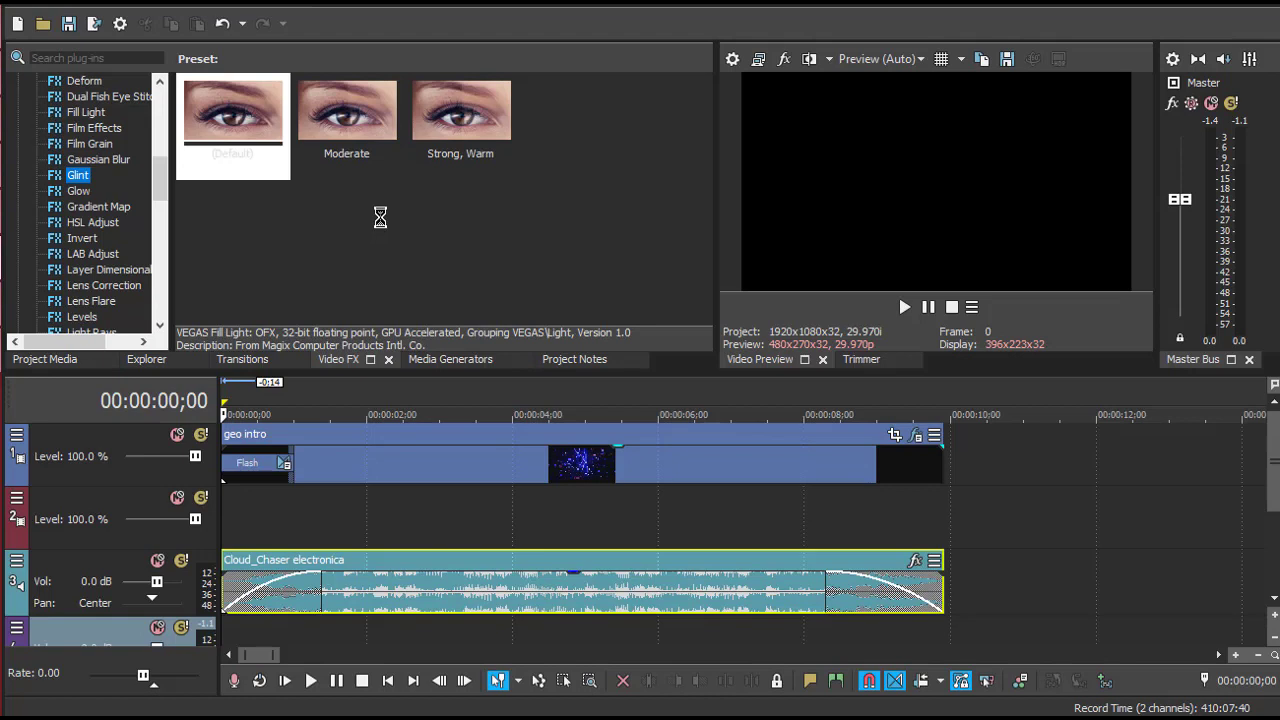
pyautogui.press('Up')
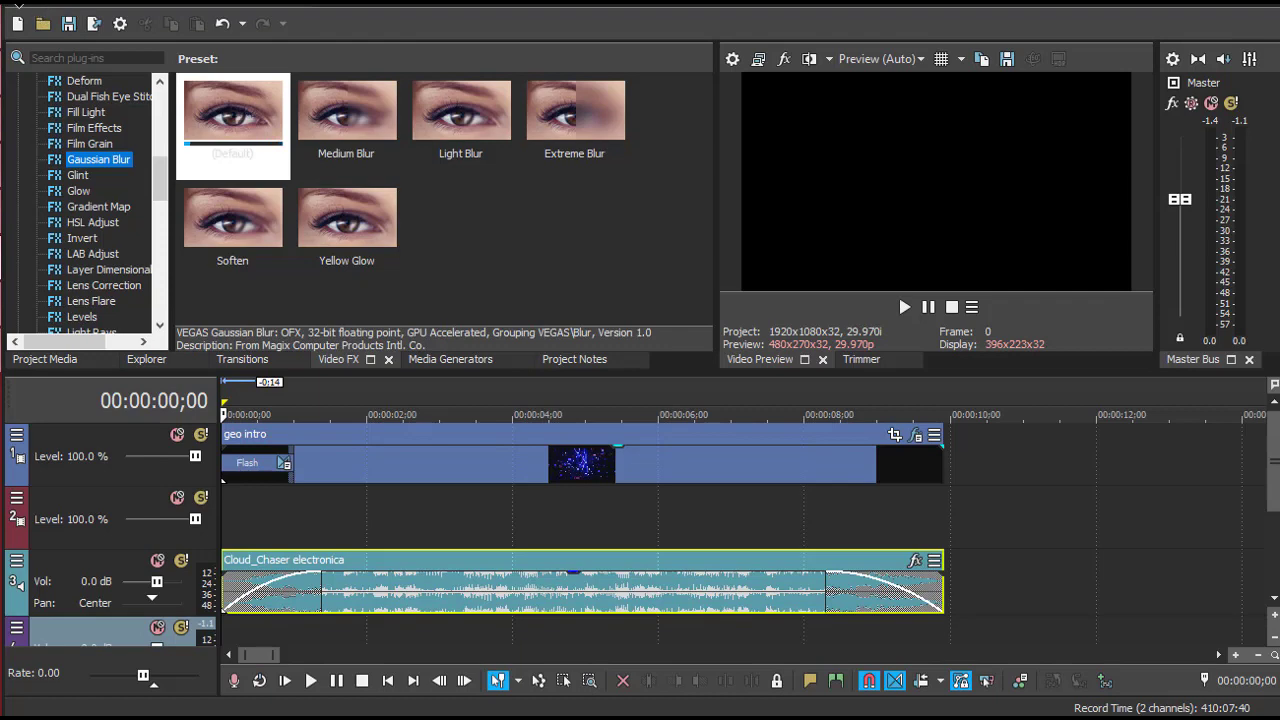
# Step: Look over the project's export formats and place the timeline cursor at 00:00:08;05
pyautogui.click(18, 6)
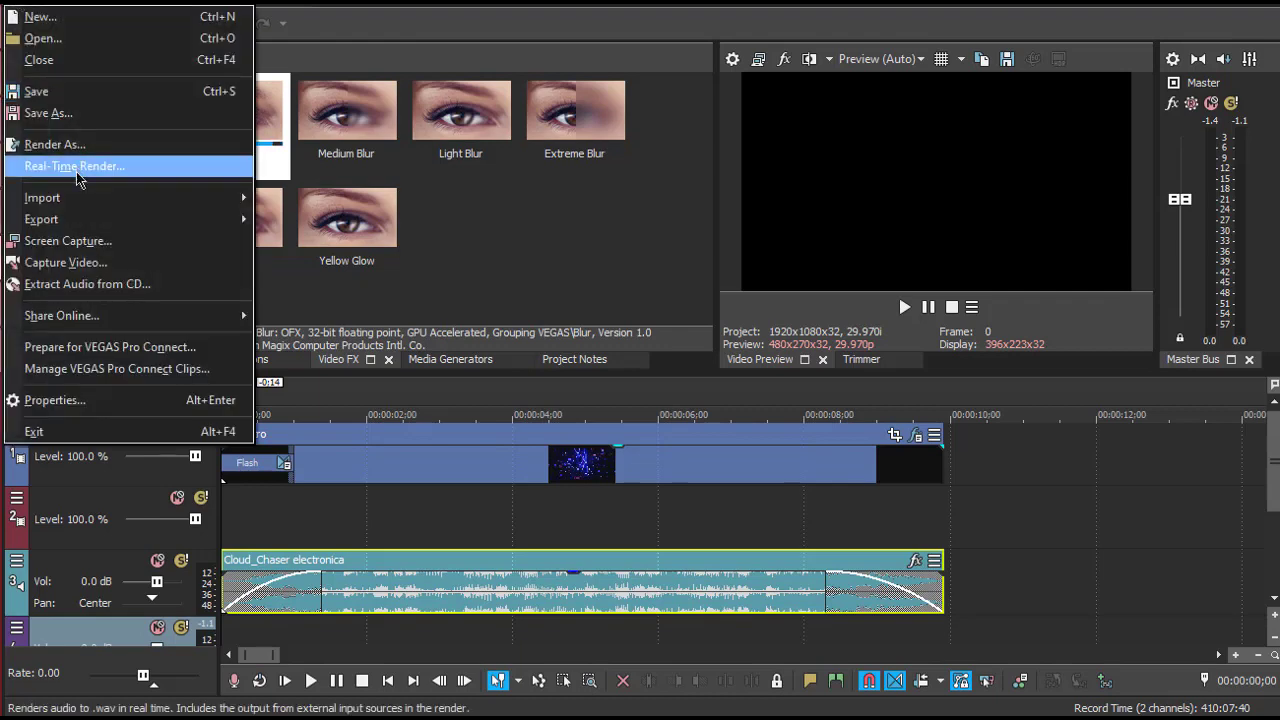
pyautogui.moveTo(63, 207)
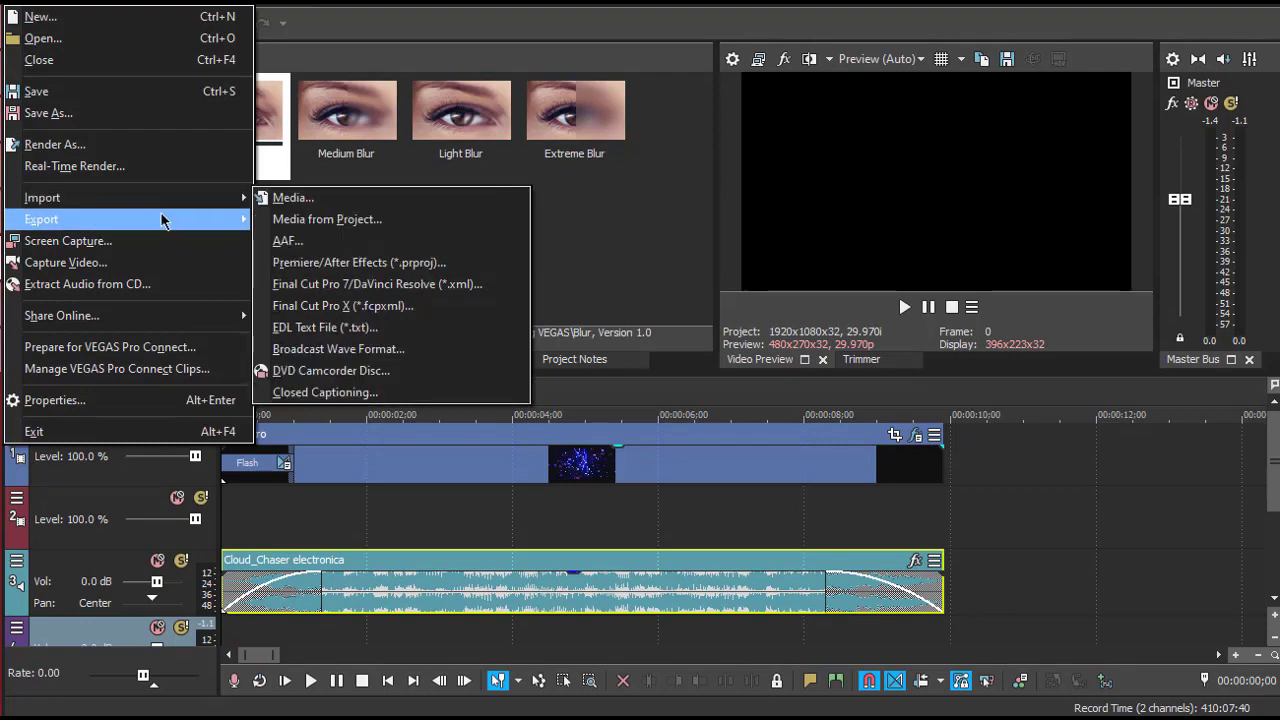
pyautogui.click(816, 545)
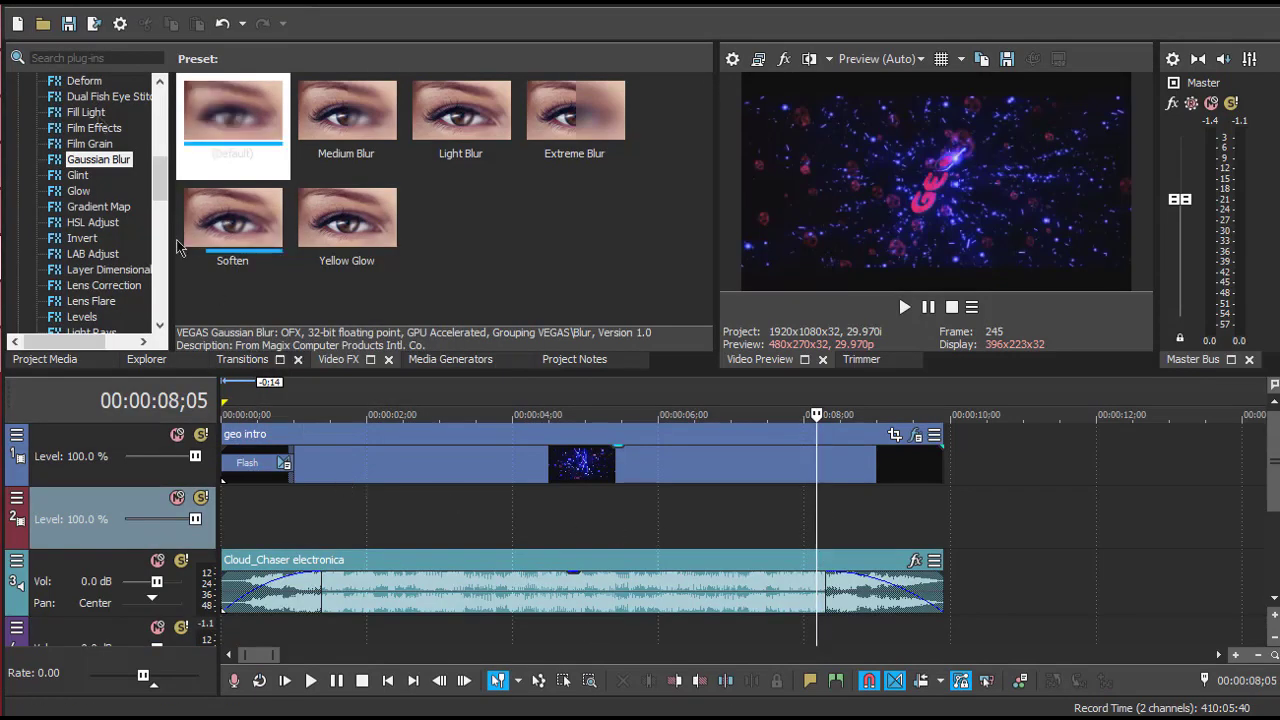
# Step: Open the Render As settings, browse the formats and templates, and choose Internet 1280x720-30p under Sony AVC/MVC
pyautogui.click(21, 3)
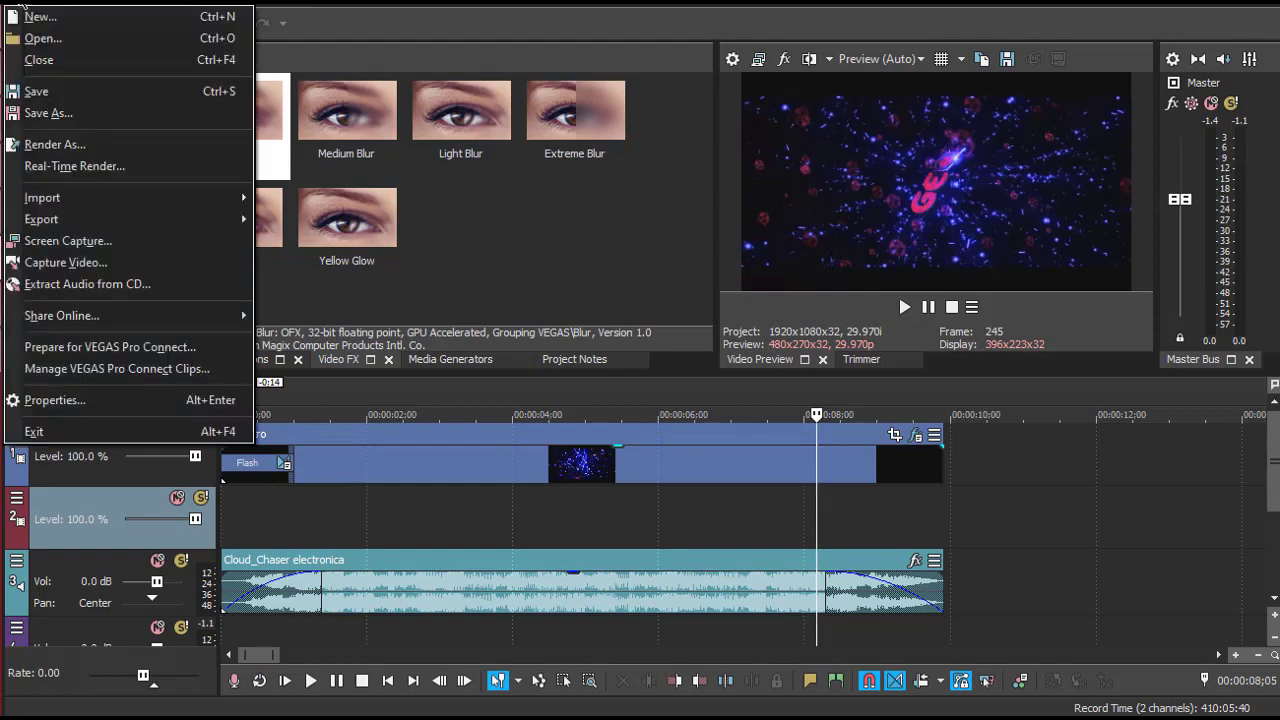
pyautogui.click(64, 147)
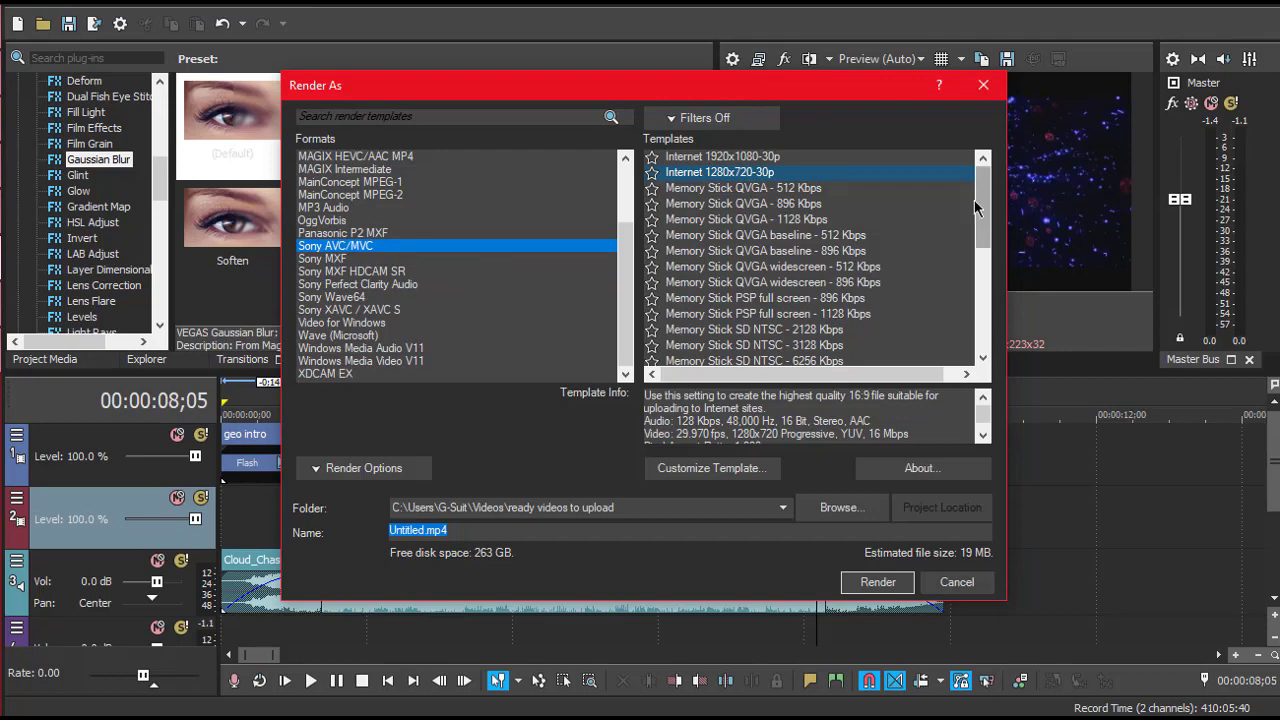
pyautogui.moveTo(987, 205); pyautogui.dragTo(992, 306)
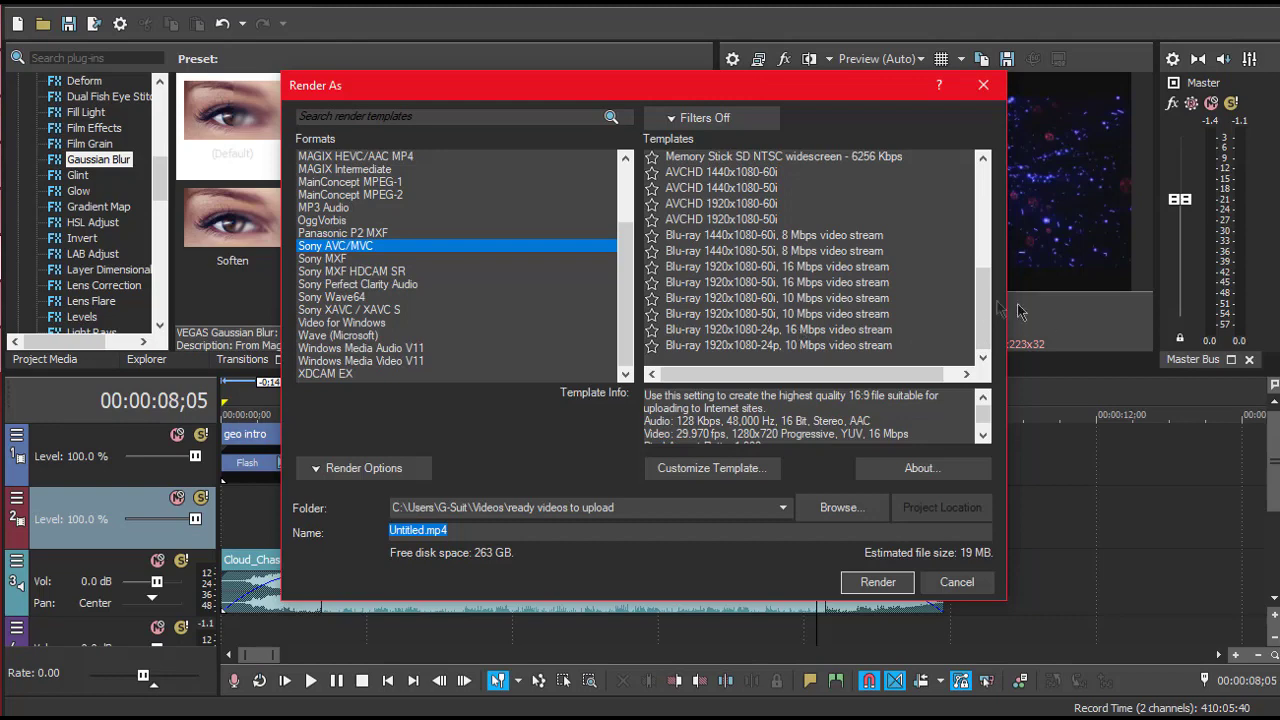
pyautogui.moveTo(978, 310); pyautogui.dragTo(982, 197)
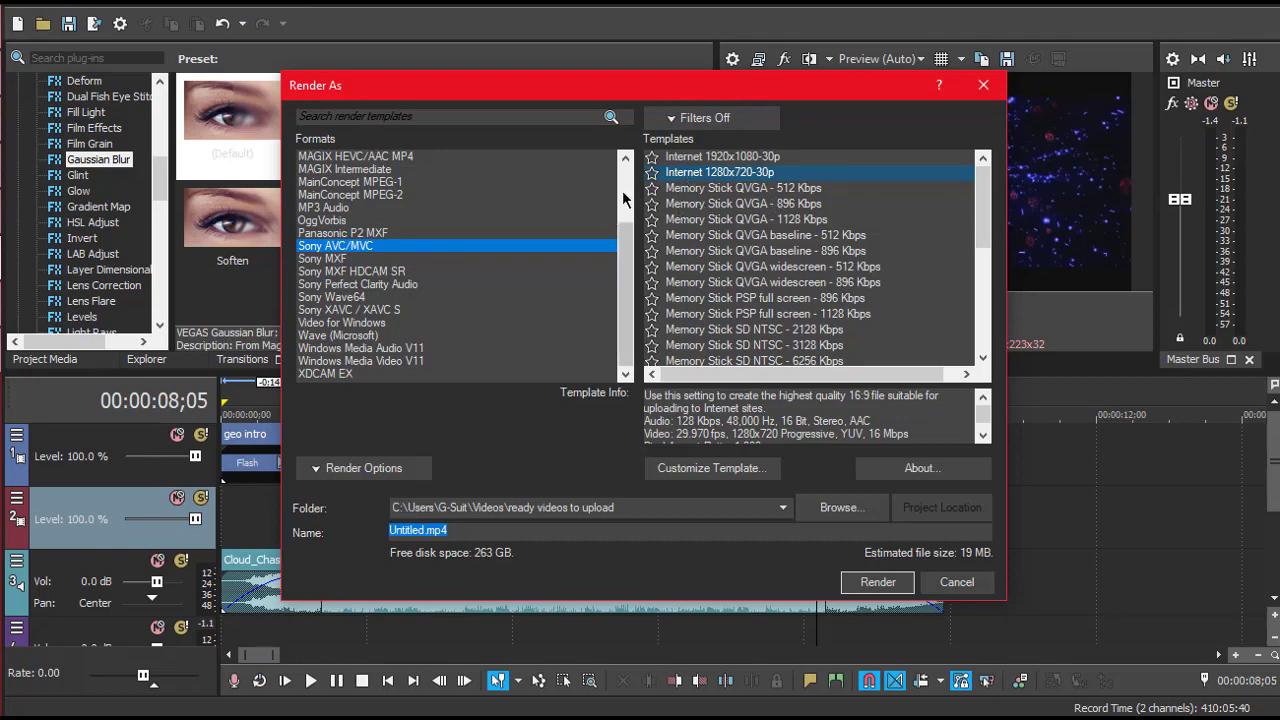
pyautogui.scroll(3, 626, 187)
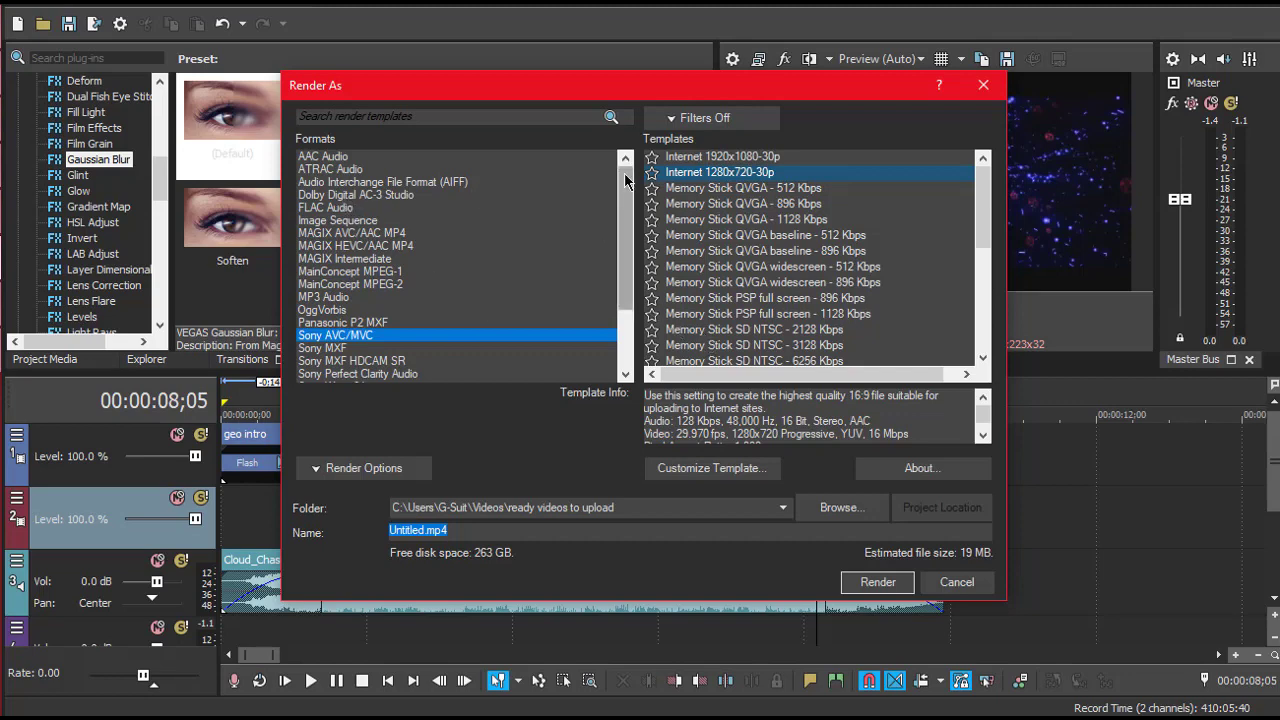
pyautogui.click(700, 174)
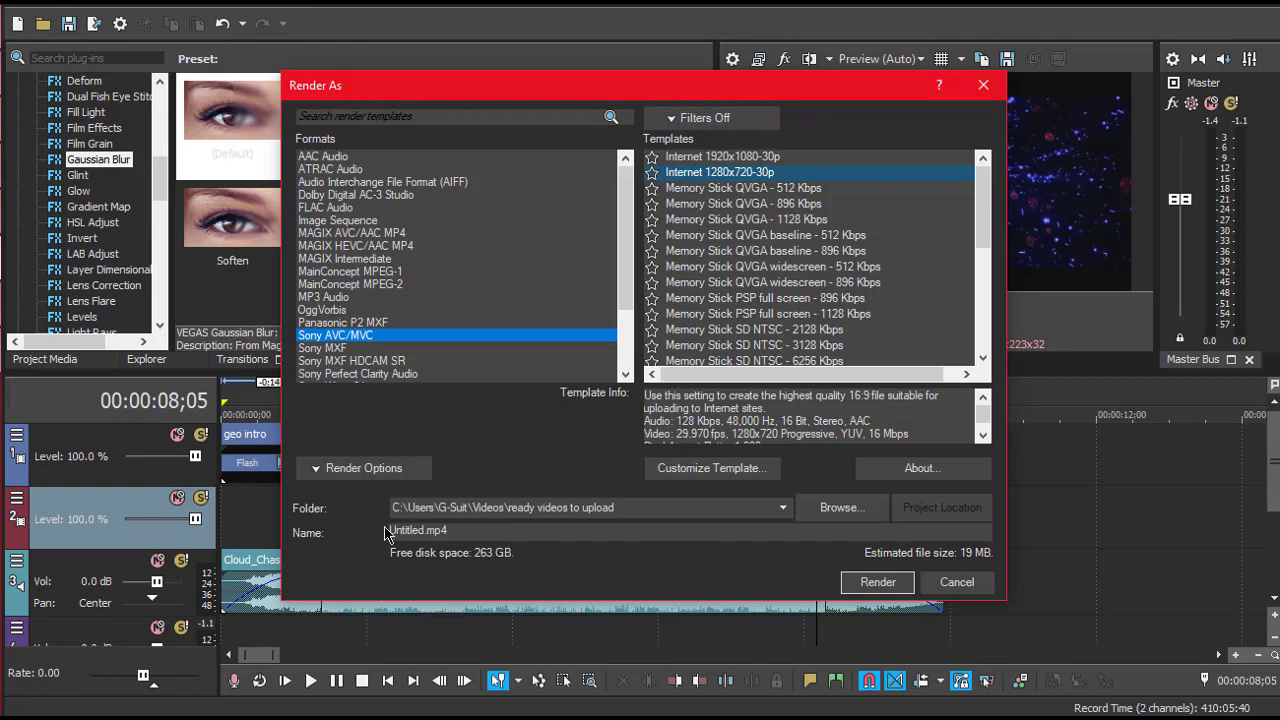
# Step: Name the render output file "demo video for my projects jajsdfjsdfsjkdjsdsjf" in the ready videos to upload folder, and leave the settings without rendering
pyautogui.click(628, 510)
pyautogui.click(626, 510)
pyautogui.doubleClick(418, 531)
pyautogui.press('BackSpace')
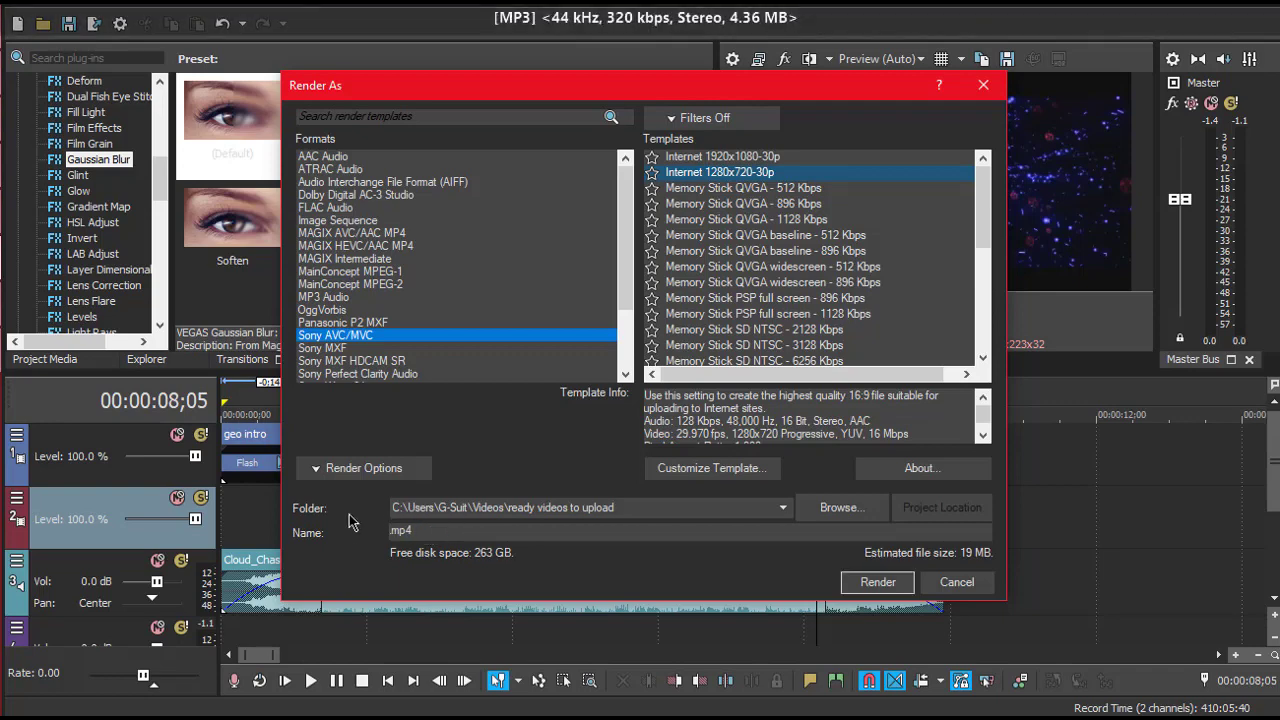
pyautogui.write('demo video for')
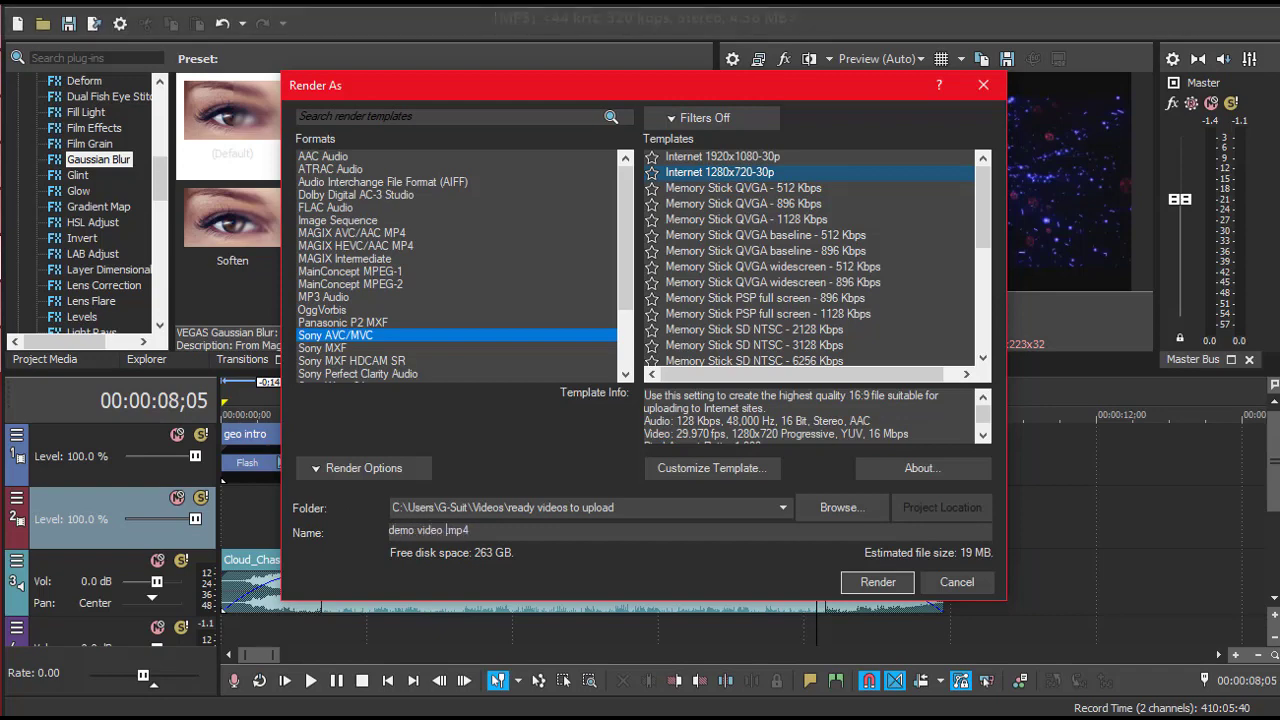
pyautogui.write(' my projects jajsdfjsdfsjkdjsdsjf')
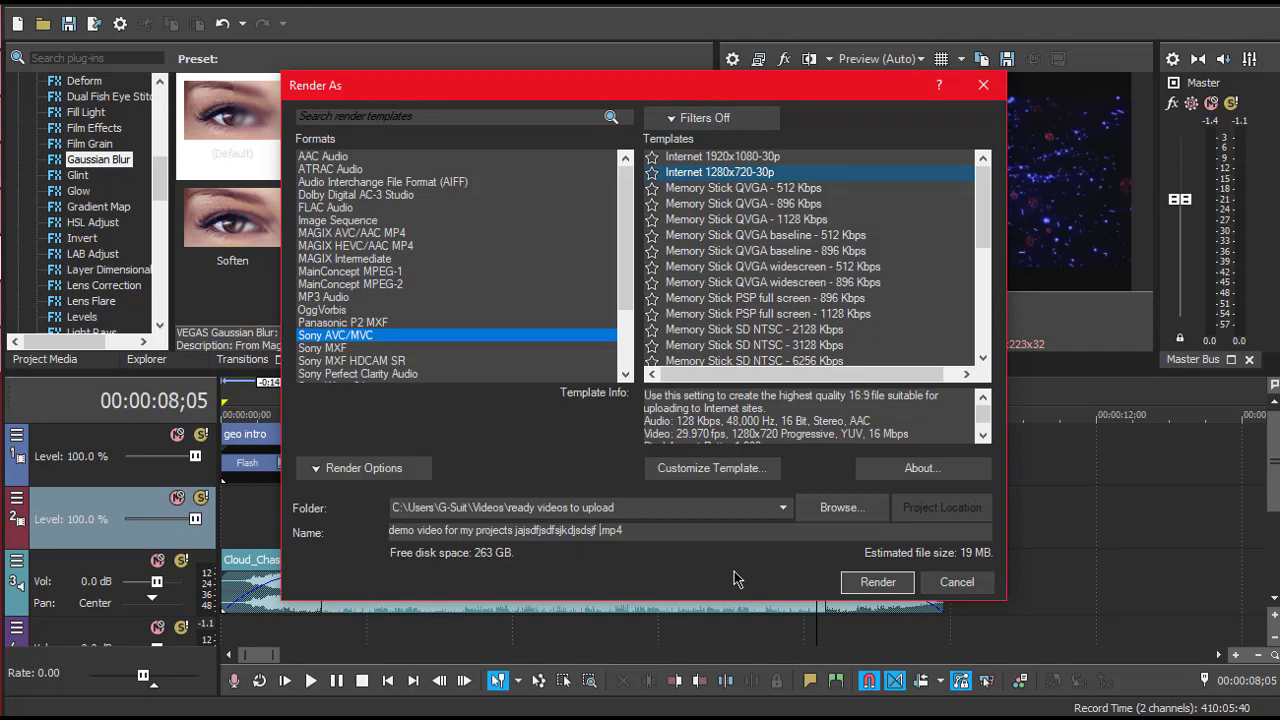
pyautogui.click(954, 588)
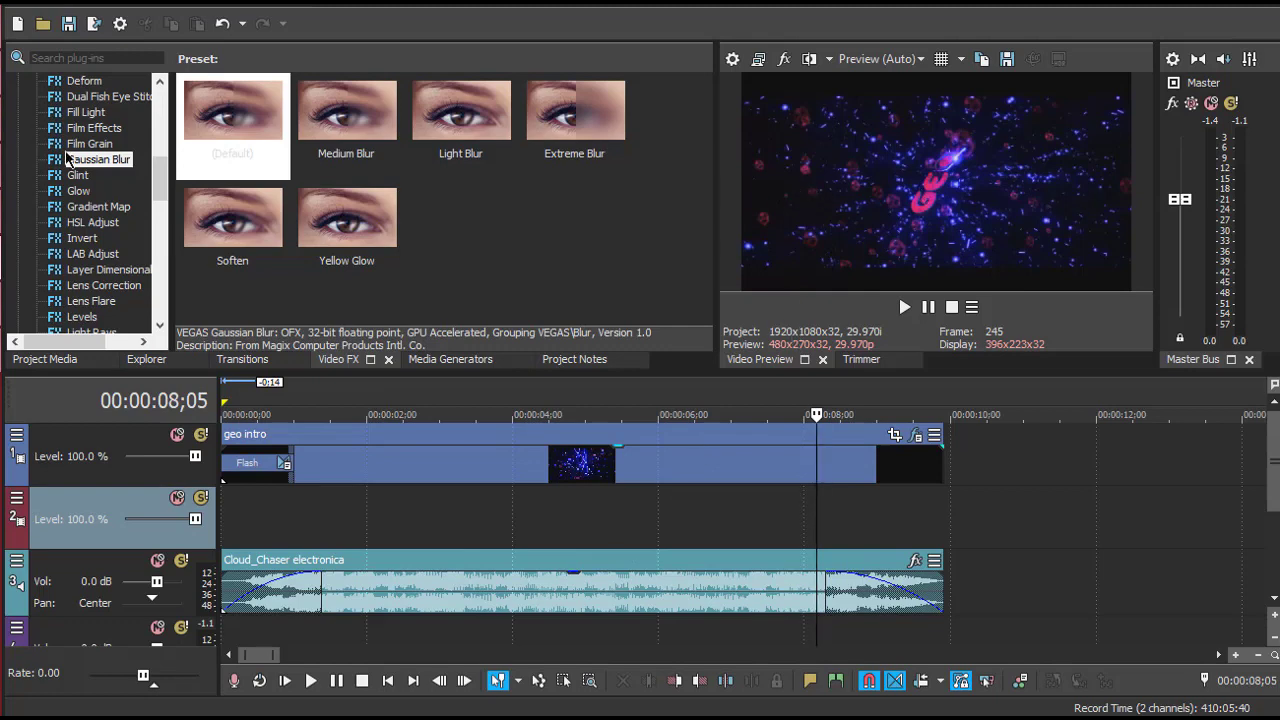
pyautogui.click(20, 6)
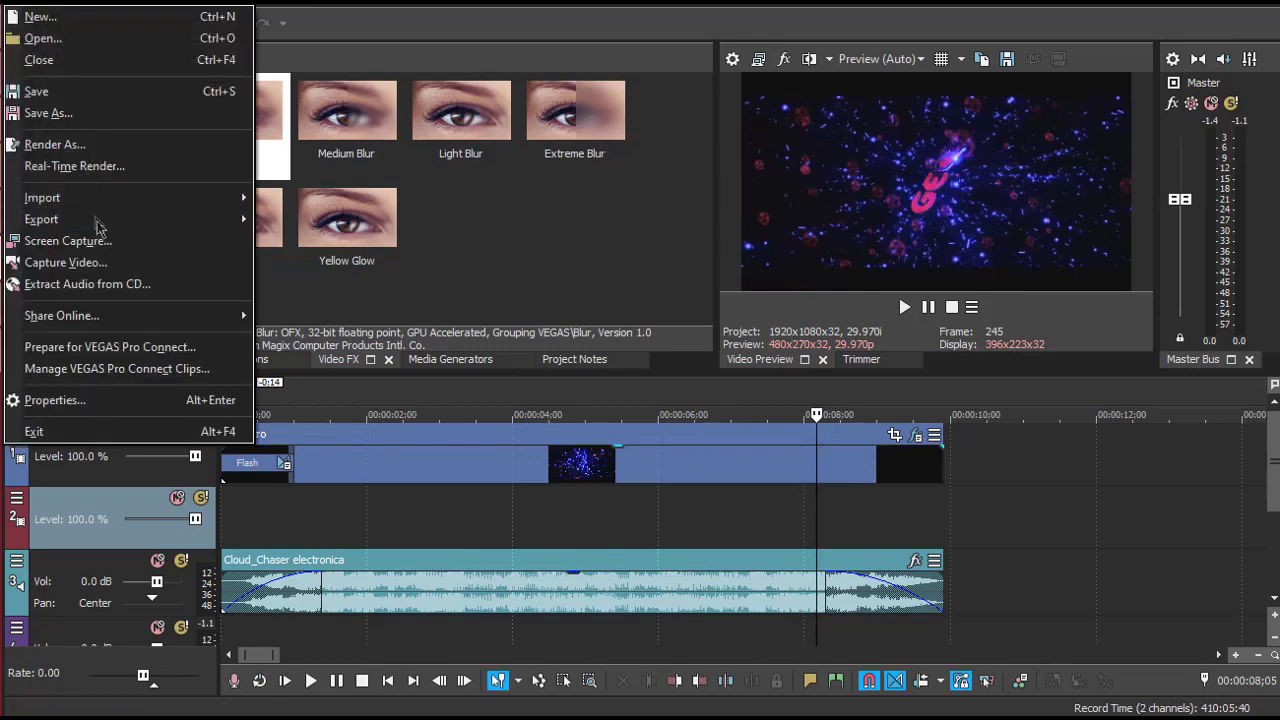
pyautogui.click(587, 259)
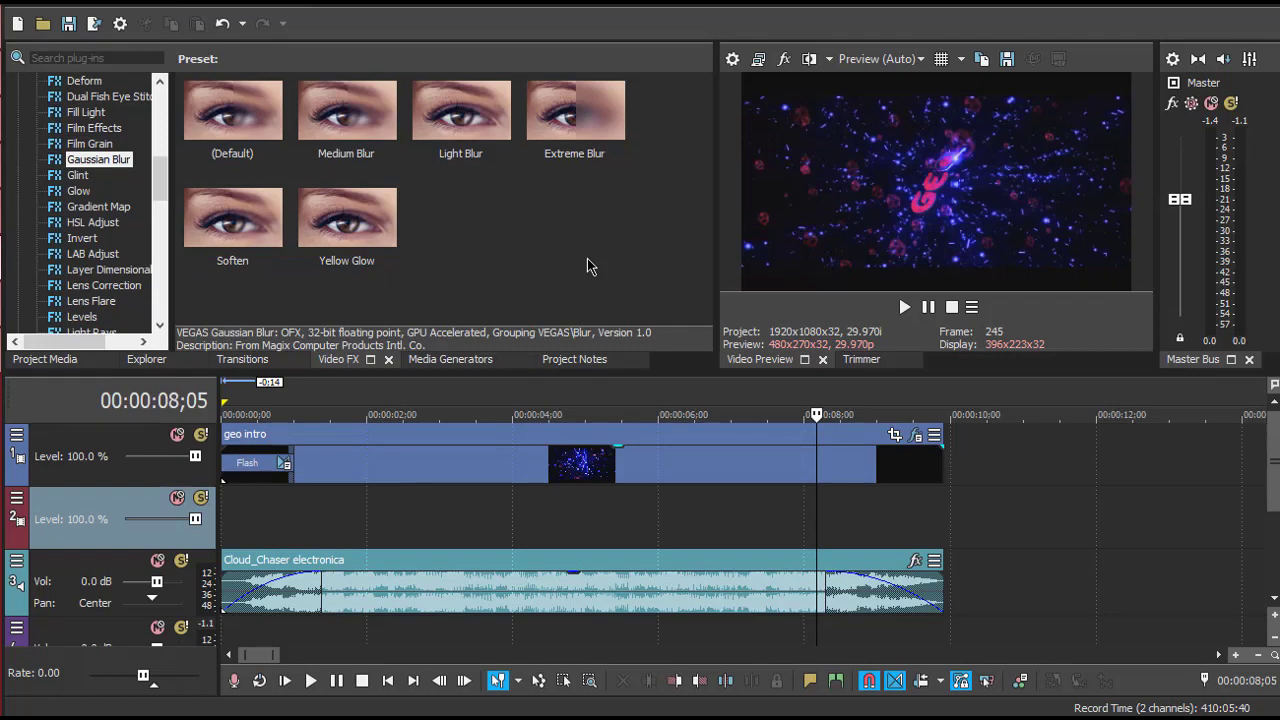